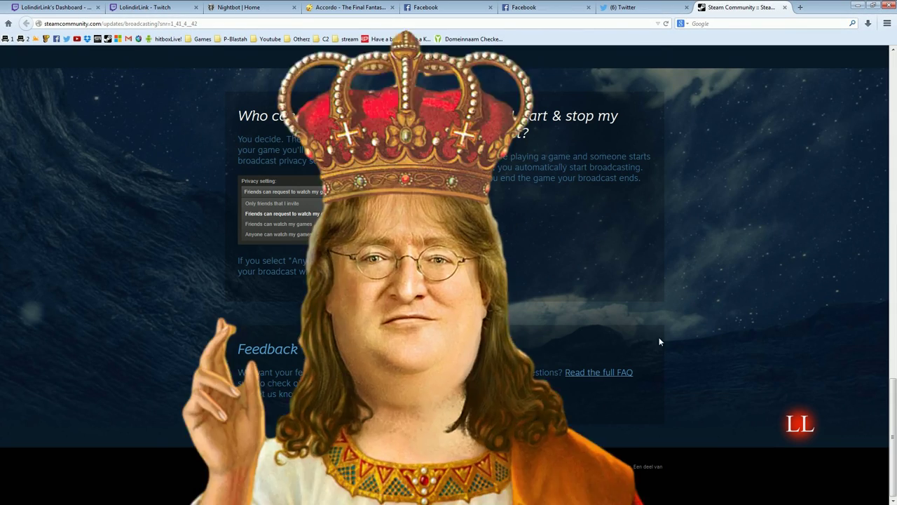
- Read the Steam Broadcasting page from its heading down to 'Watch your friends play'
{"action": "scroll", "coordinate": [504, 63], "scroll_direction": "up", "scroll_amount": 15}
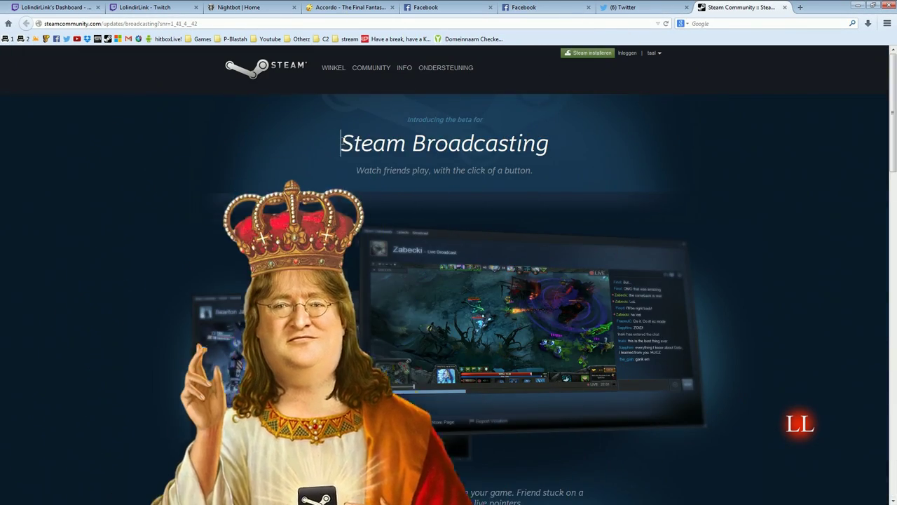
{"action": "left_click_drag", "start_coordinate": [342, 143], "coordinate": [576, 150]}
{"action": "left_click", "coordinate": [647, 146]}
{"action": "scroll", "coordinate": [630, 176], "scroll_direction": "down", "scroll_amount": 2}
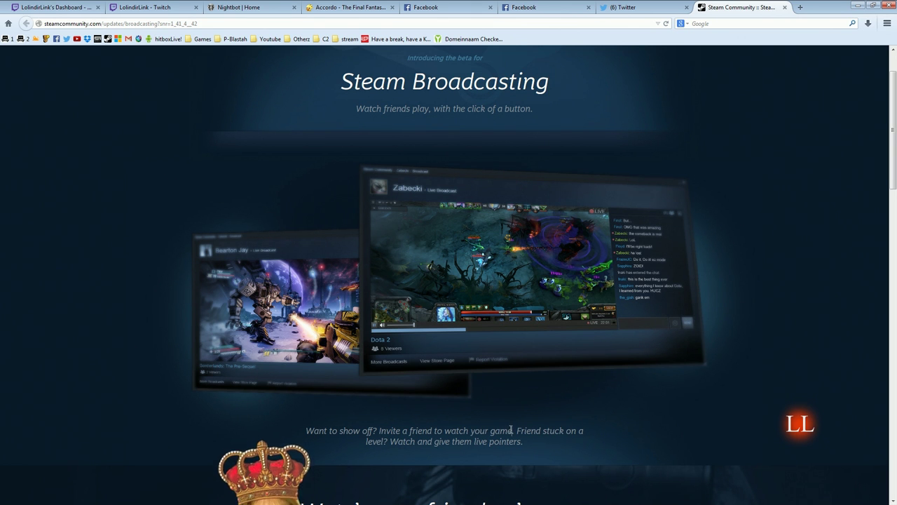
{"action": "scroll", "coordinate": [638, 361], "scroll_direction": "down", "scroll_amount": 2}
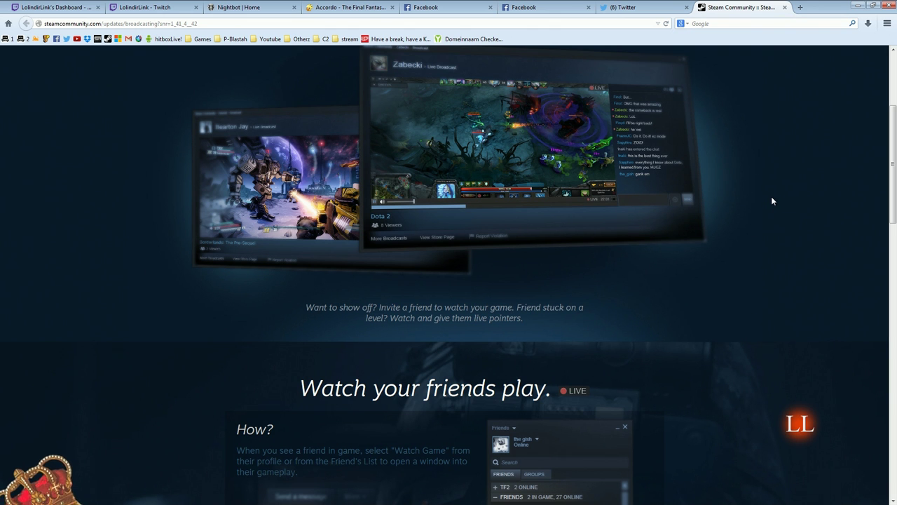
{"action": "scroll", "coordinate": [771, 201], "scroll_direction": "down", "scroll_amount": 3}
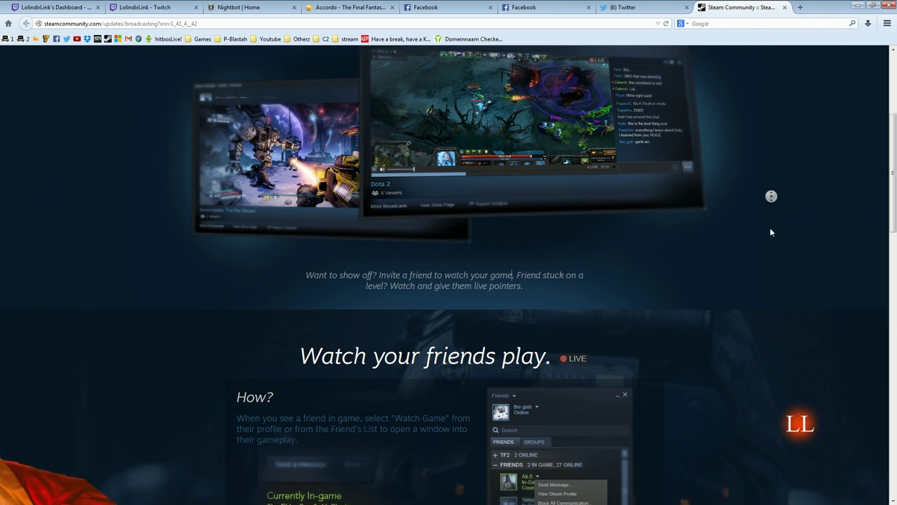
{"action": "scroll", "coordinate": [769, 239], "scroll_direction": "down", "scroll_amount": 2}
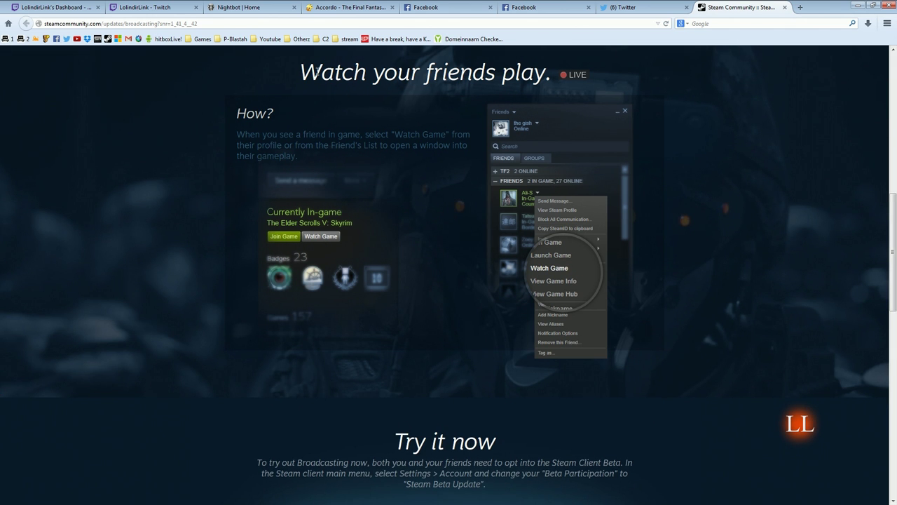
{"action": "left_click_drag", "start_coordinate": [299, 70], "coordinate": [533, 86]}
{"action": "left_click", "coordinate": [545, 78]}
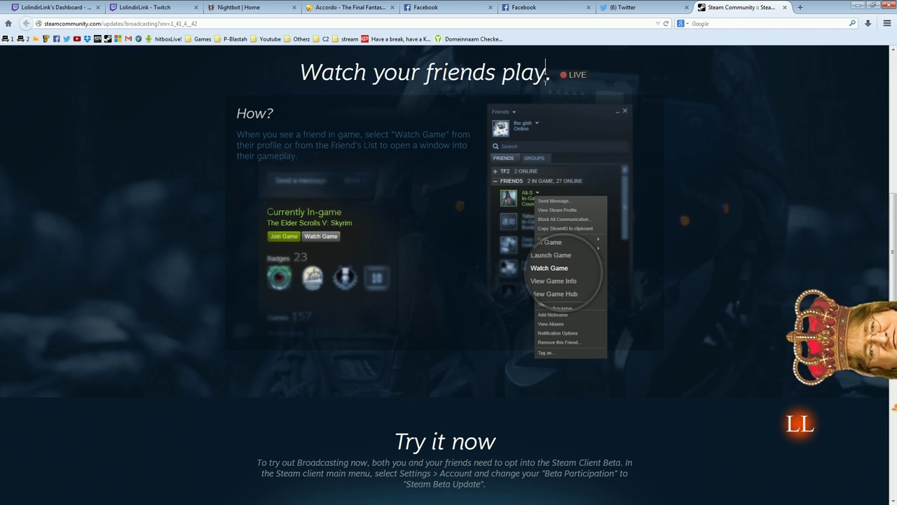
- Scroll on to the 'Try it now' beta instructions and return to the Steam library
{"action": "scroll", "coordinate": [597, 141], "scroll_direction": "down", "scroll_amount": 1}
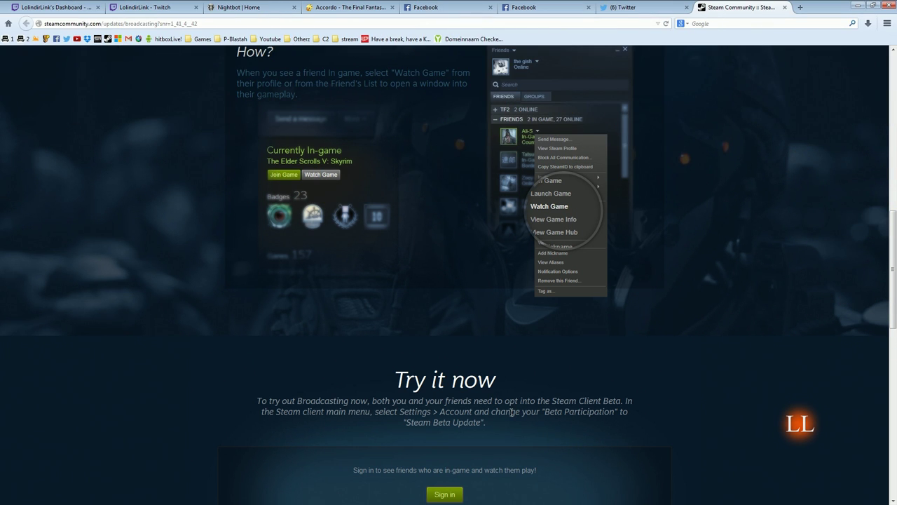
{"action": "scroll", "coordinate": [511, 412], "scroll_direction": "down", "scroll_amount": 2}
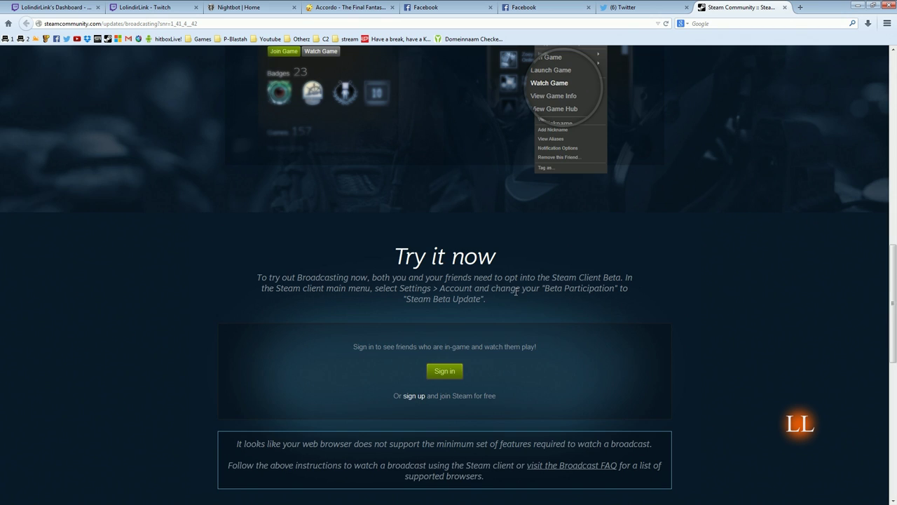
{"action": "scroll", "coordinate": [546, 296], "scroll_direction": "up", "scroll_amount": 2}
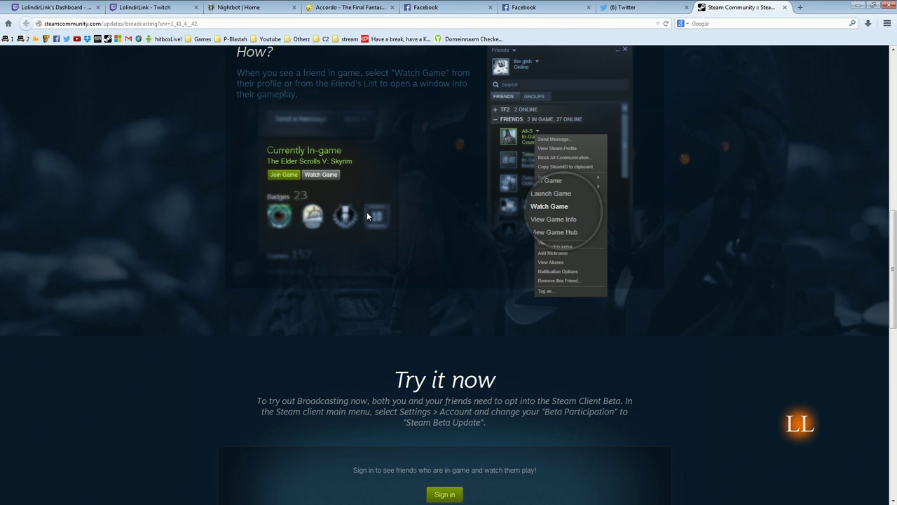
{"action": "scroll", "coordinate": [370, 215], "scroll_direction": "down", "scroll_amount": 2}
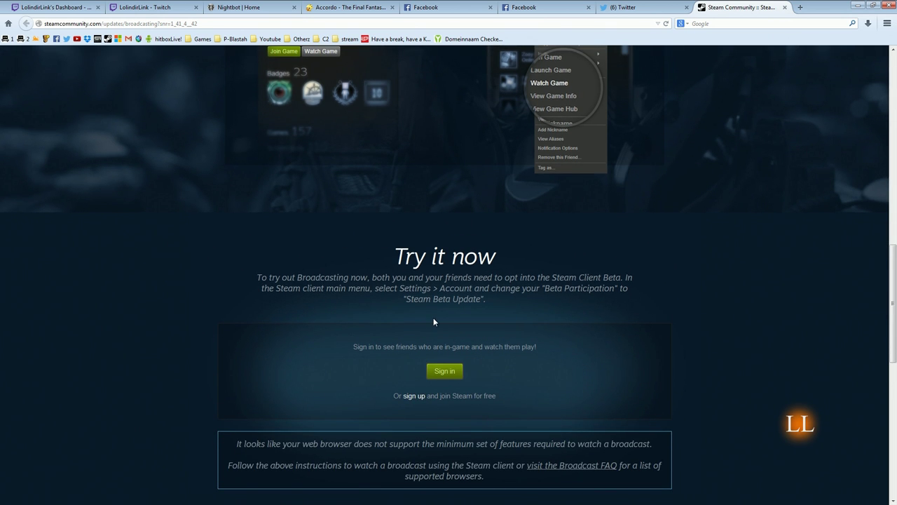
{"action": "key", "text": "alt+Tab"}
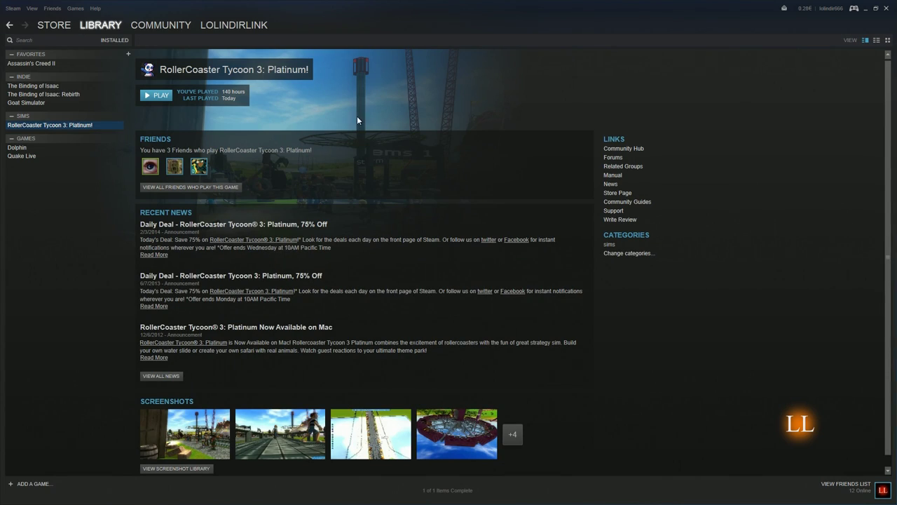
- Open Steam's Account settings and set beta participation to Steam Beta Update
{"action": "left_click", "coordinate": [14, 8]}
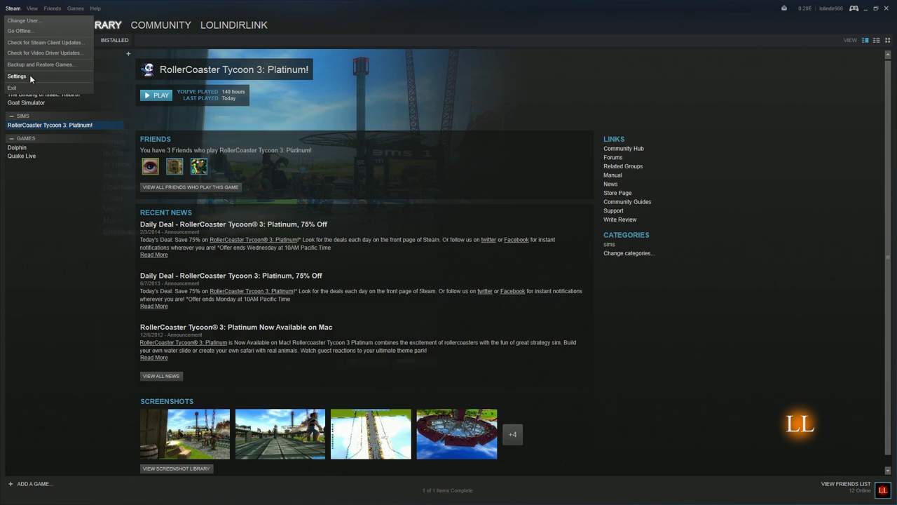
{"action": "left_click", "coordinate": [30, 75]}
{"action": "left_click", "coordinate": [121, 121]}
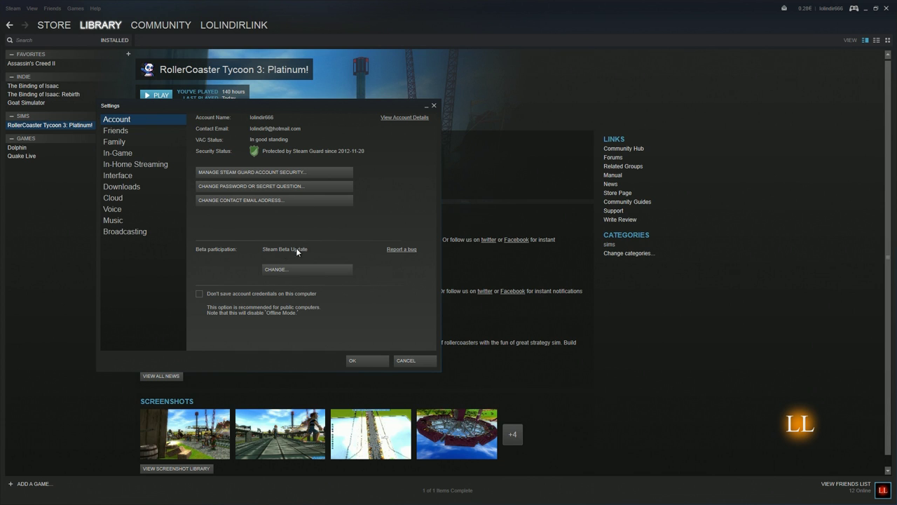
{"action": "left_click", "coordinate": [298, 269]}
{"action": "left_click", "coordinate": [397, 281]}
{"action": "left_click", "coordinate": [390, 304]}
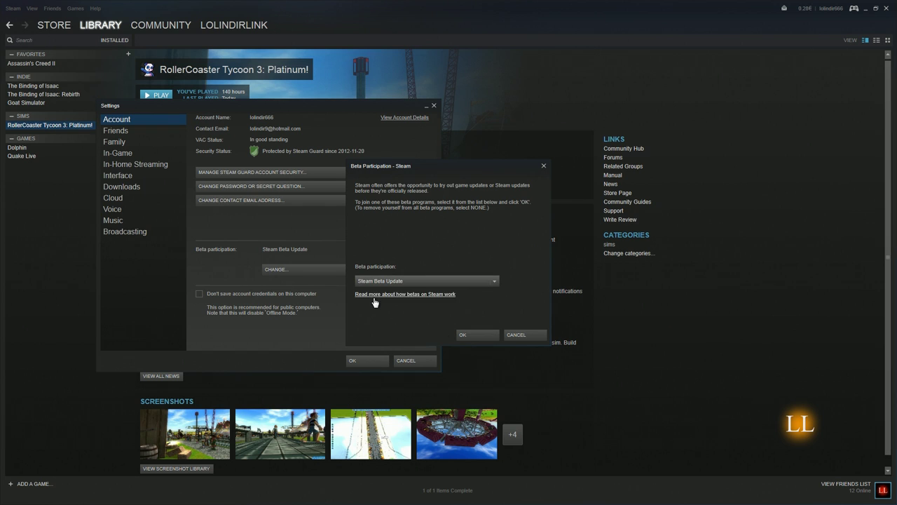
{"action": "left_click", "coordinate": [476, 336]}
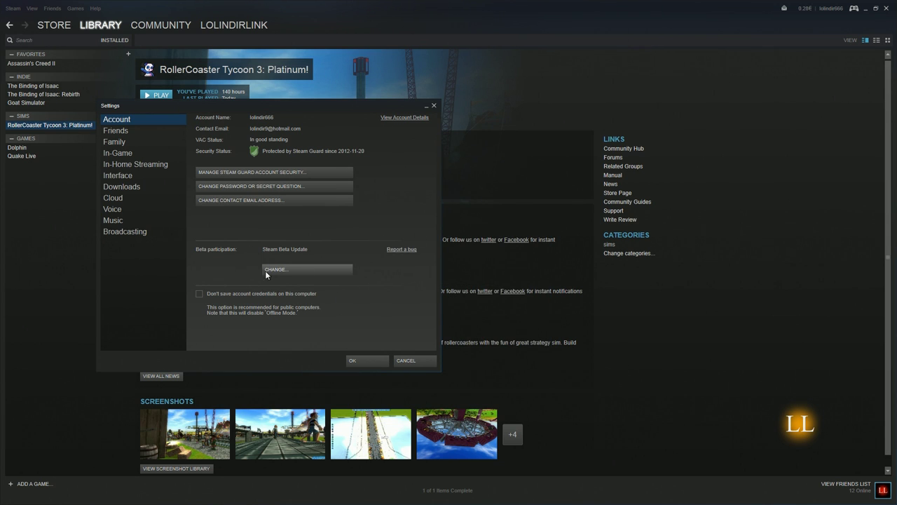
- Keep Steam Beta Update, tick 'Don't save account credentials on this computer', and apply
{"action": "left_click", "coordinate": [291, 271]}
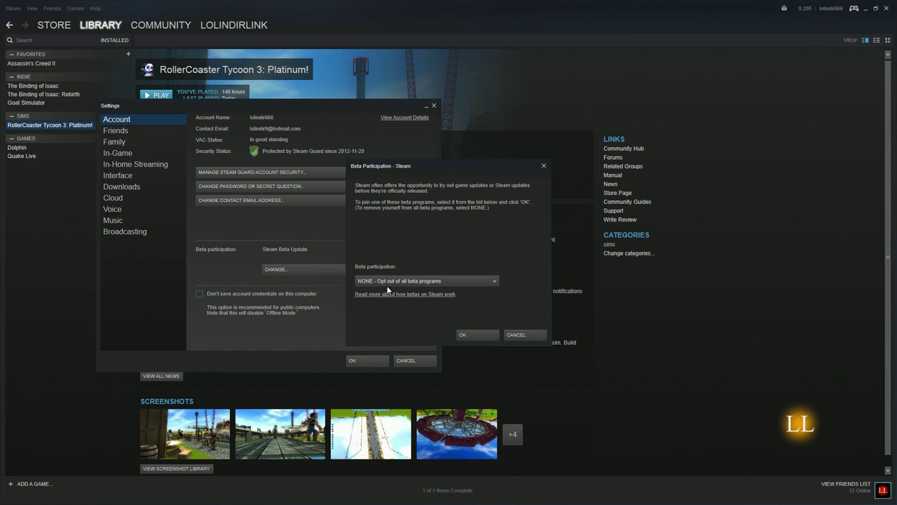
{"action": "left_click", "coordinate": [389, 283]}
{"action": "left_click", "coordinate": [392, 305]}
{"action": "left_click", "coordinate": [471, 335]}
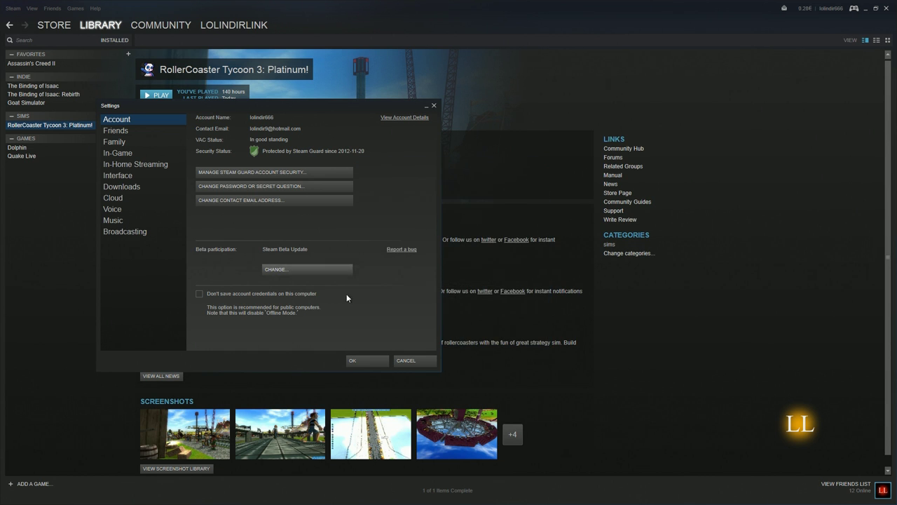
{"action": "left_click", "coordinate": [350, 295]}
{"action": "left_click", "coordinate": [362, 361]}
- Reopen Steam Settings and reposition the settings window
{"action": "mouse_move", "coordinate": [52, 25]}
{"action": "left_click", "coordinate": [15, 9]}
{"action": "left_click", "coordinate": [45, 76]}
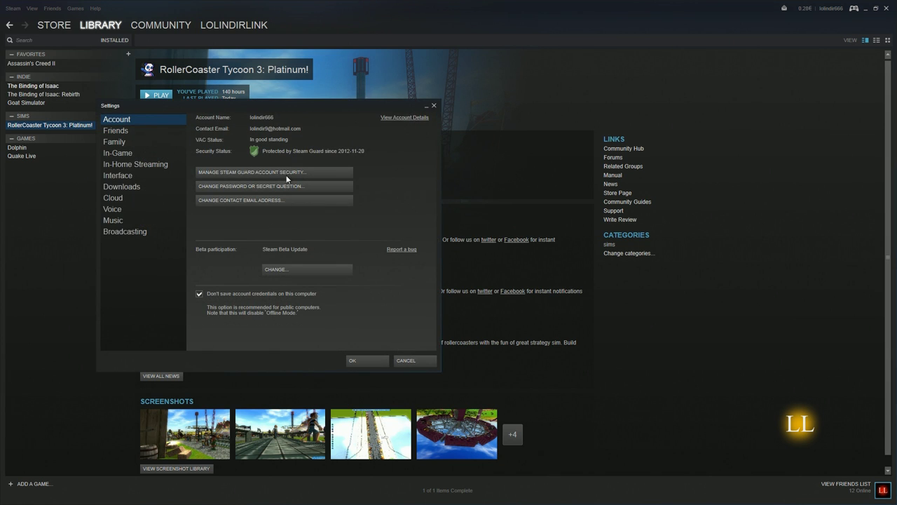
{"action": "mouse_move", "coordinate": [254, 105]}
{"action": "left_mouse_down"}
{"action": "mouse_move", "coordinate": [457, 112]}
{"action": "mouse_move", "coordinate": [436, 137]}
{"action": "left_mouse_up"}
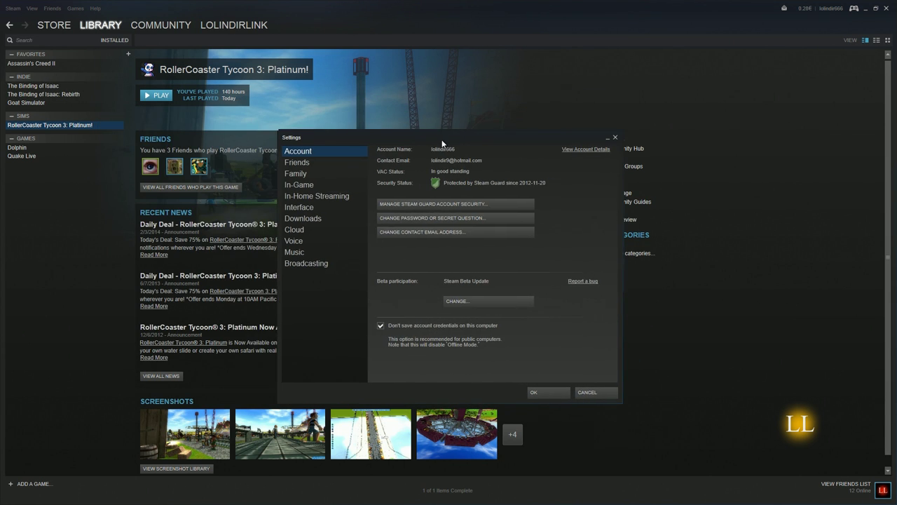
- Show the Broadcasting settings, leaving privacy at 'Friends can request to watch my games'
{"action": "left_click", "coordinate": [299, 264]}
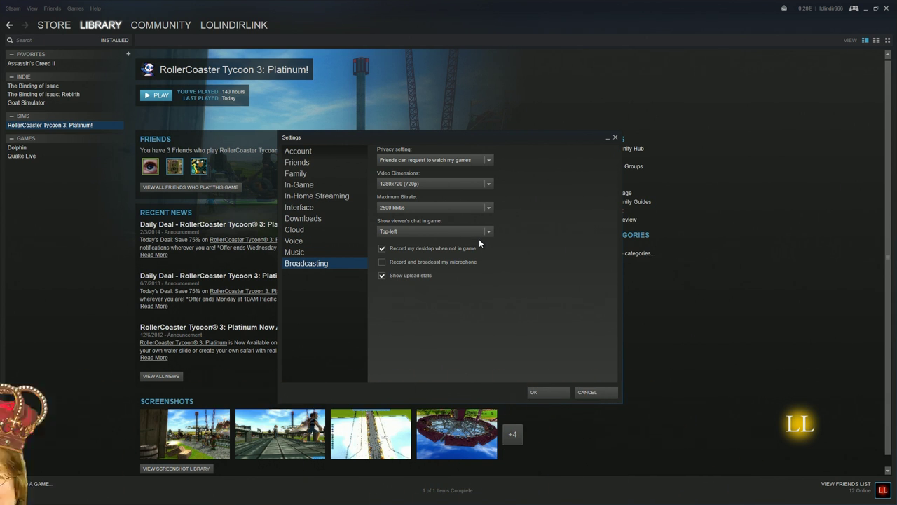
{"action": "left_click", "coordinate": [489, 159]}
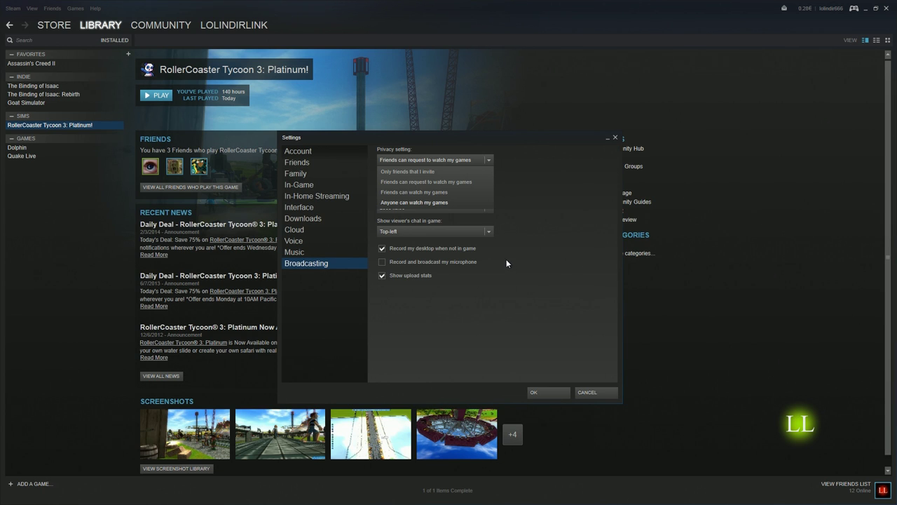
{"action": "left_click", "coordinate": [437, 182]}
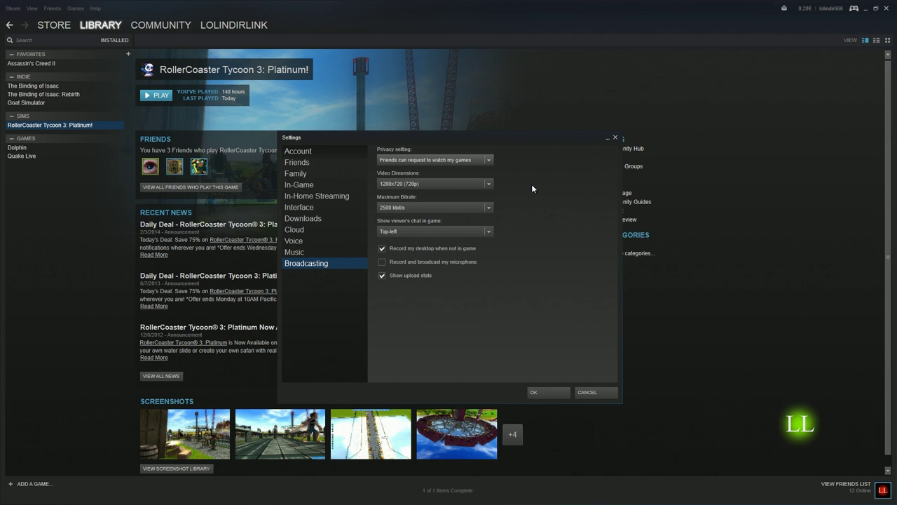
{"action": "left_click", "coordinate": [489, 187]}
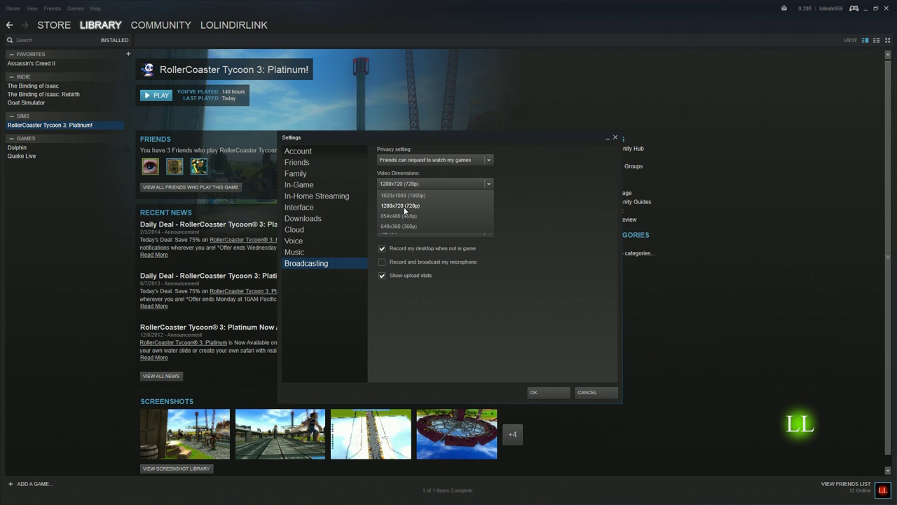
{"action": "left_click", "coordinate": [404, 207]}
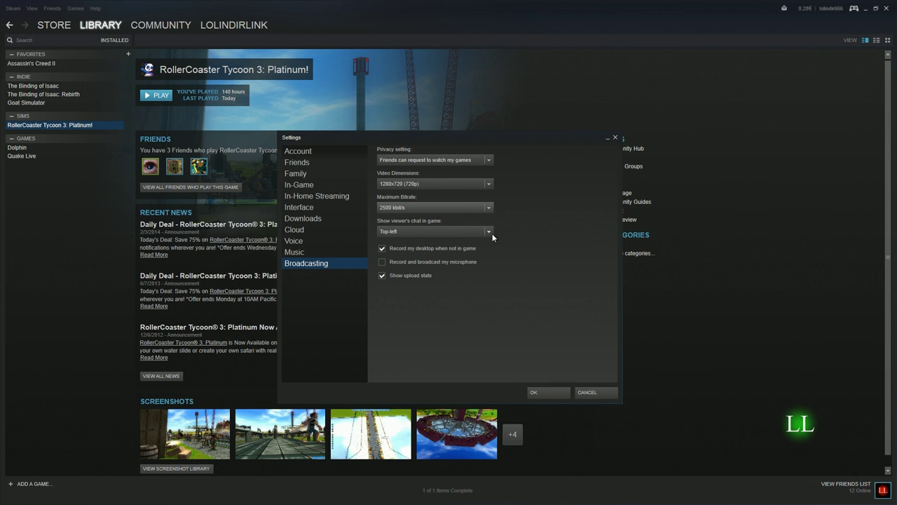
{"action": "left_click", "coordinate": [490, 231]}
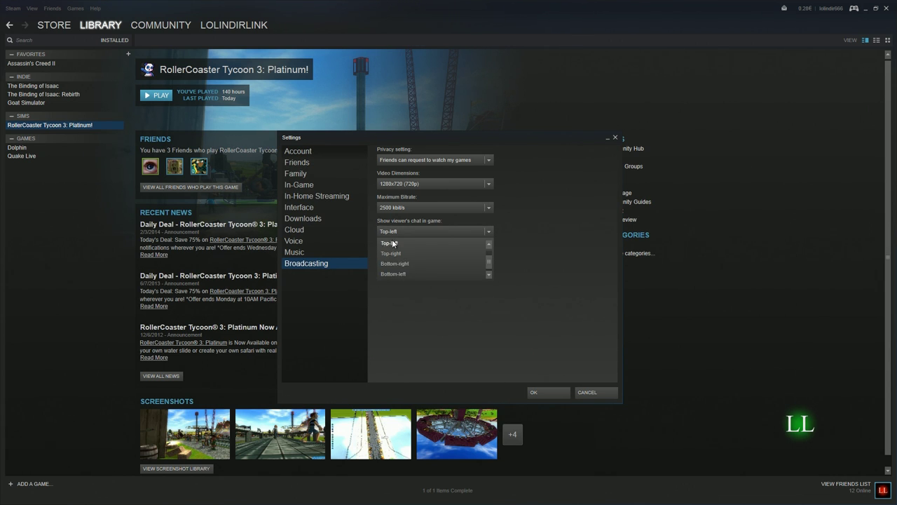
{"action": "left_click", "coordinate": [541, 233]}
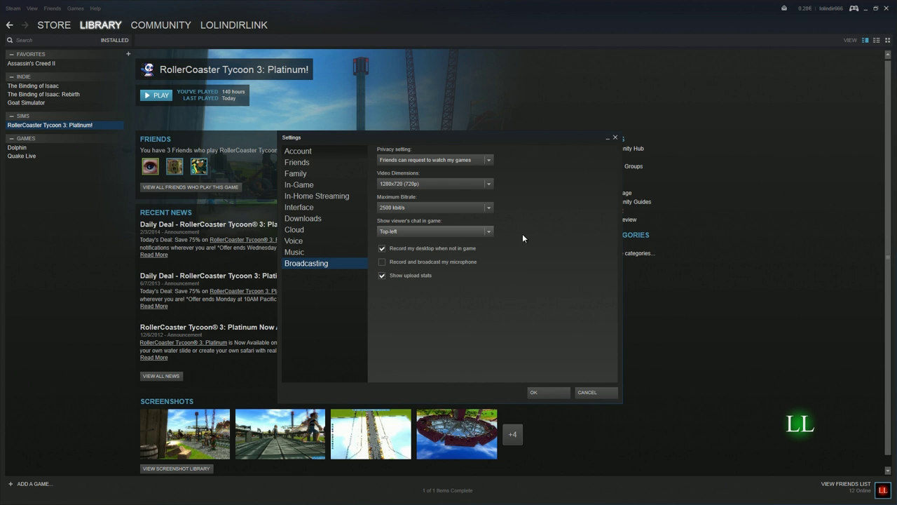
{"action": "left_click", "coordinate": [382, 247]}
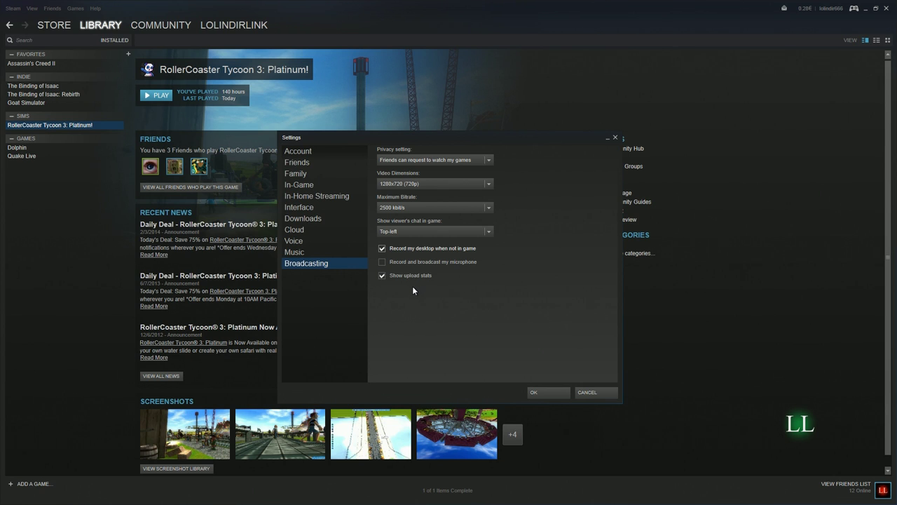
{"action": "left_click", "coordinate": [548, 391]}
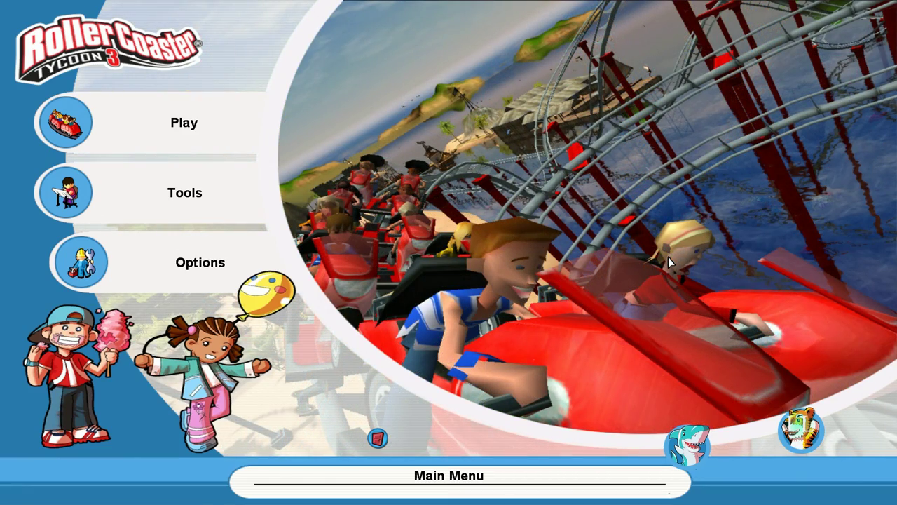
- Close the friend's chat window in the in-game overlay, then toggle the overlay off and on
{"action": "key", "text": "shift+Tab"}
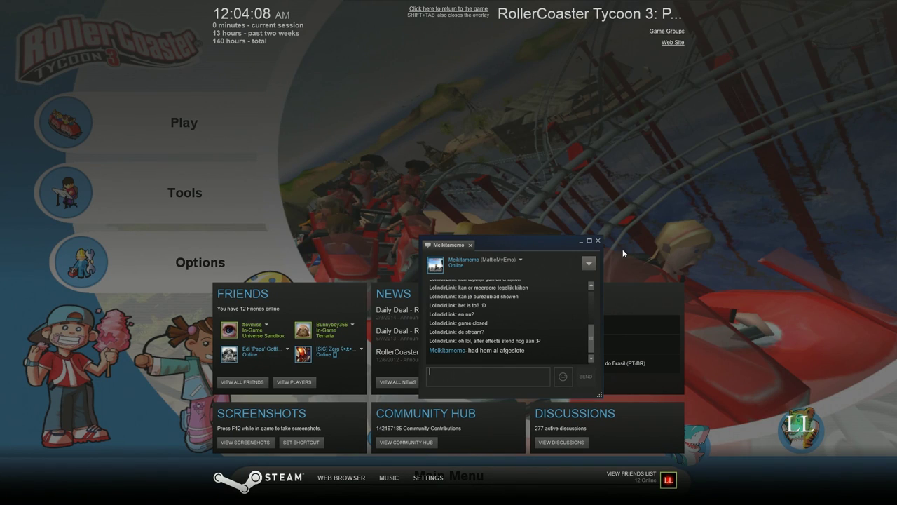
{"action": "left_click", "coordinate": [598, 241]}
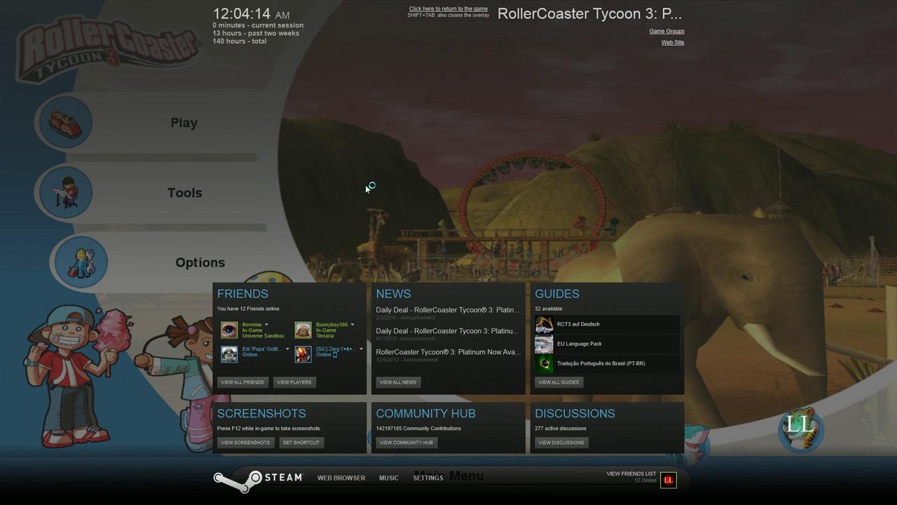
{"action": "key", "text": "shift+Tab"}
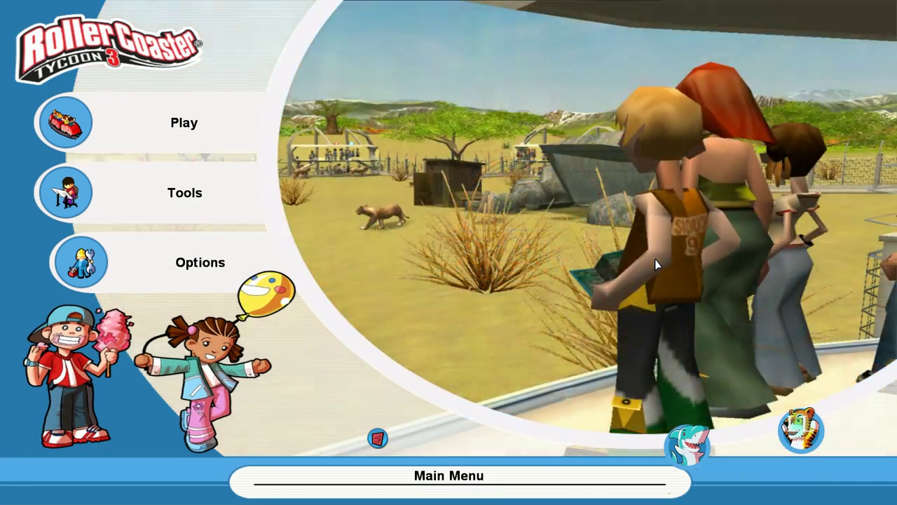
{"action": "key", "text": "shift+Tab"}
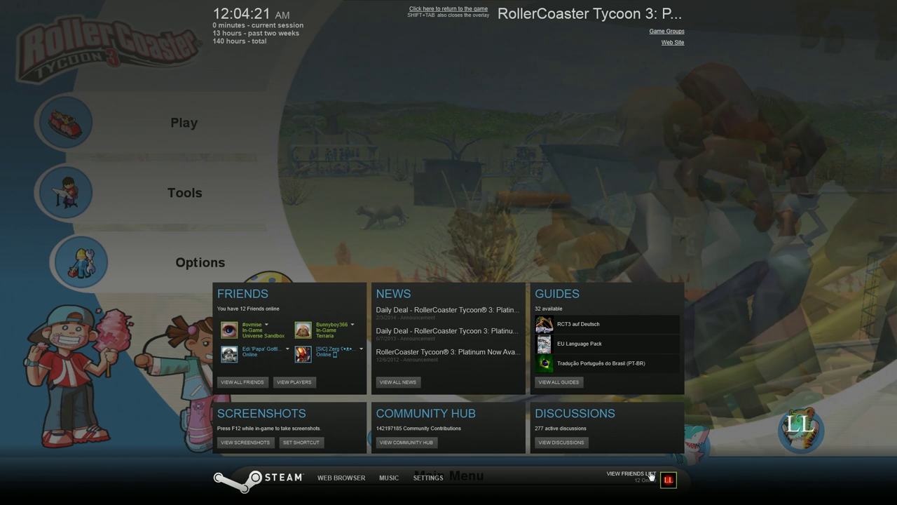
- Open the friends list and check the online status options without changing status
{"action": "left_click", "coordinate": [666, 477]}
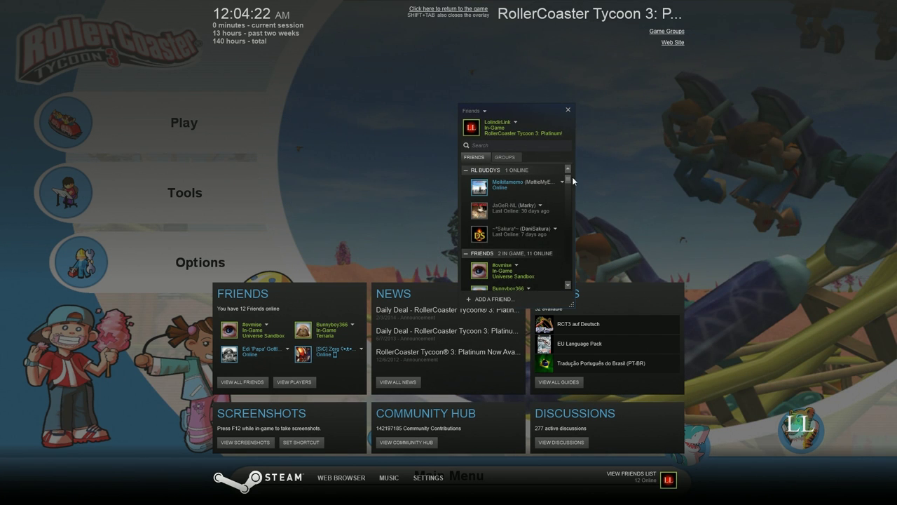
{"action": "left_click", "coordinate": [516, 122]}
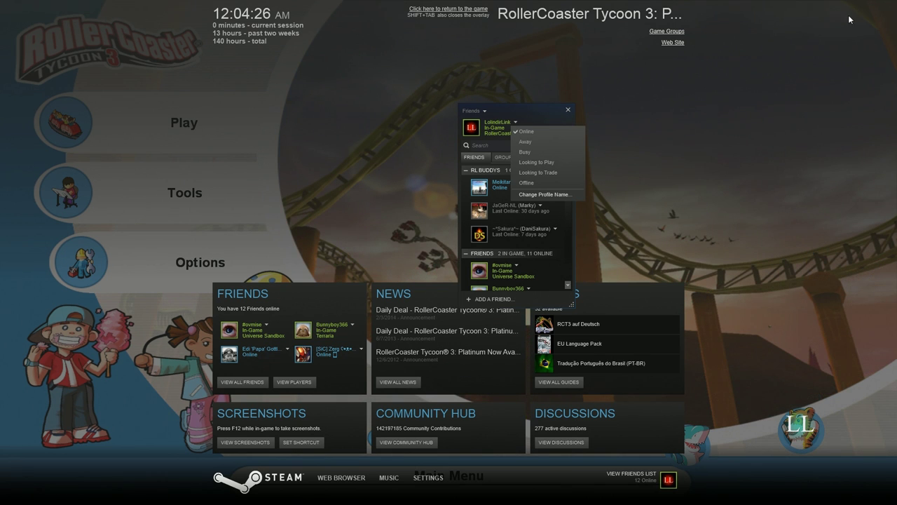
{"action": "left_click", "coordinate": [519, 118]}
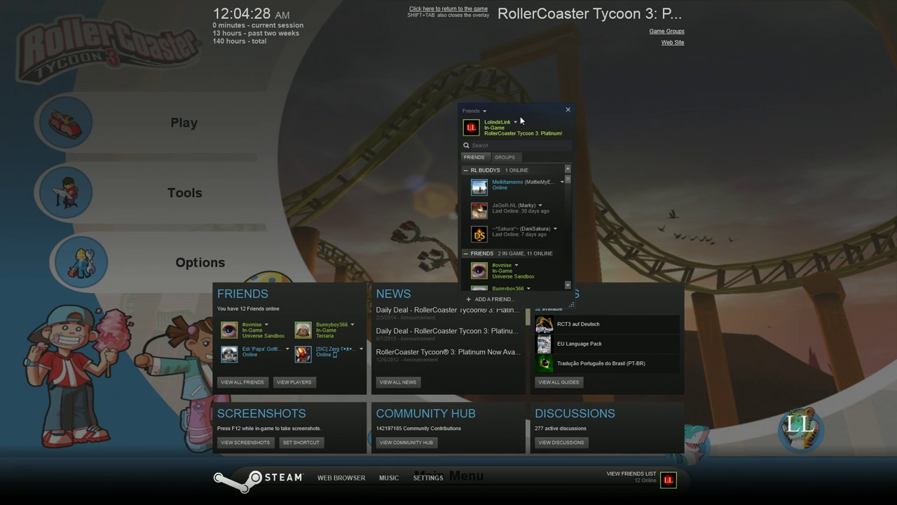
{"action": "left_click", "coordinate": [513, 123]}
{"action": "left_click", "coordinate": [532, 113]}
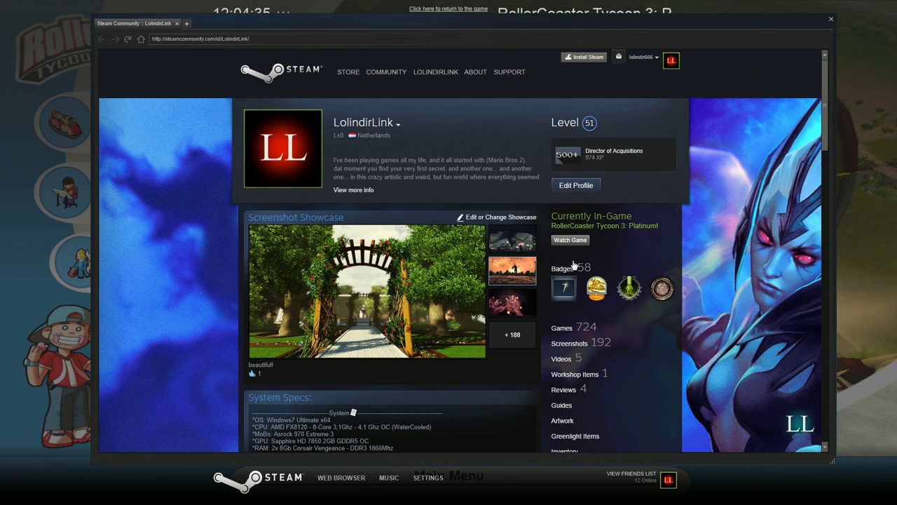
- Open your Steam Community profile in the overlay browser
{"action": "left_click", "coordinate": [499, 218]}
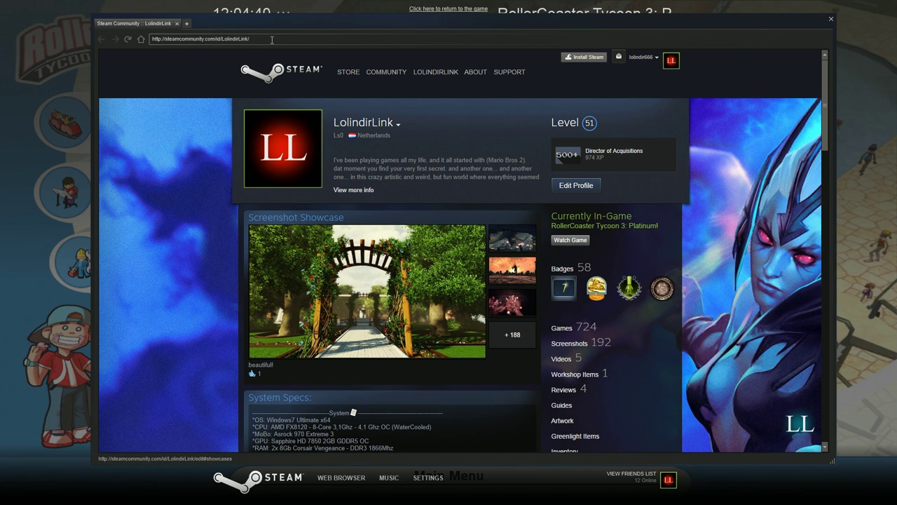
{"action": "left_click", "coordinate": [161, 39]}
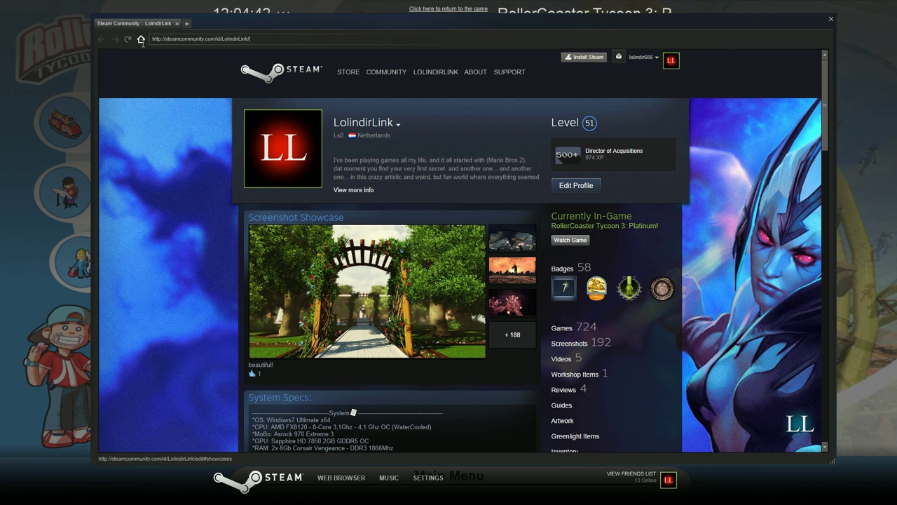
{"action": "left_click", "coordinate": [403, 131]}
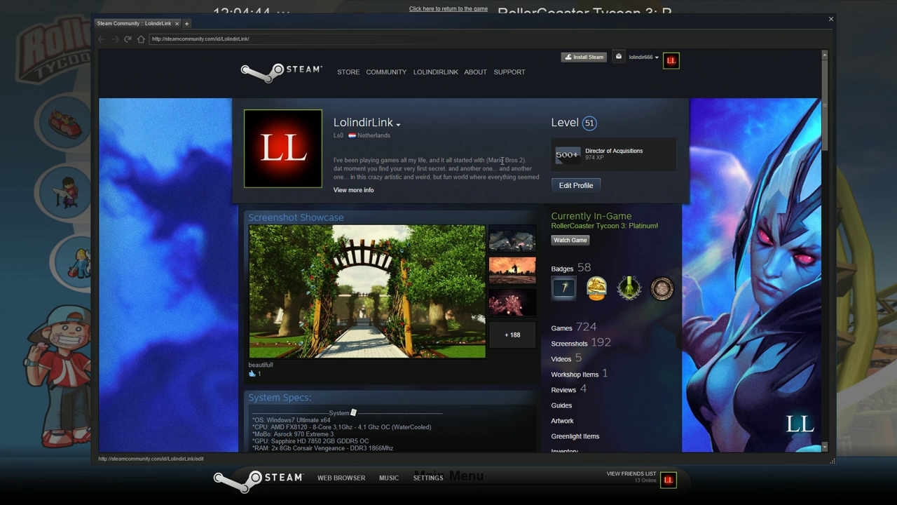
- Find the Currently In-Game RollerCoaster Tycoon 3: Platinum! status and choose Watch Game
{"action": "scroll", "coordinate": [660, 196], "scroll_direction": "down", "scroll_amount": 1}
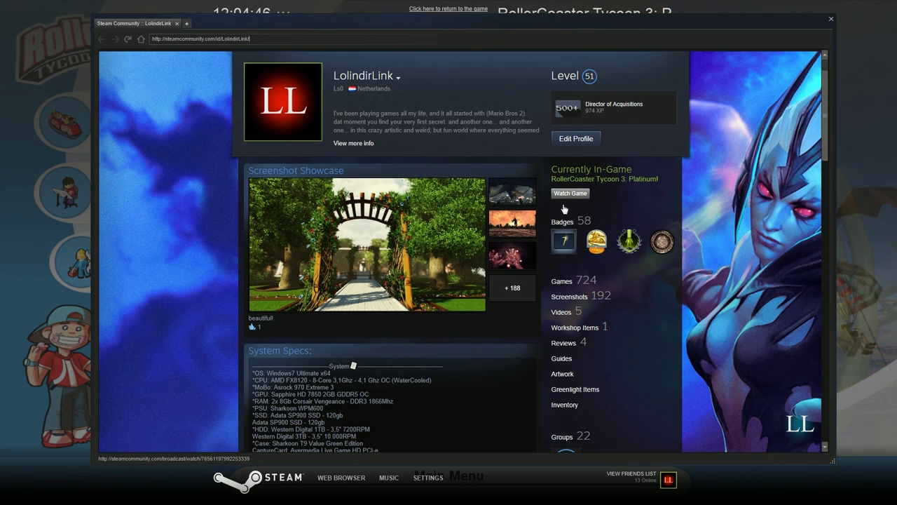
{"action": "left_click_drag", "start_coordinate": [554, 169], "coordinate": [663, 188]}
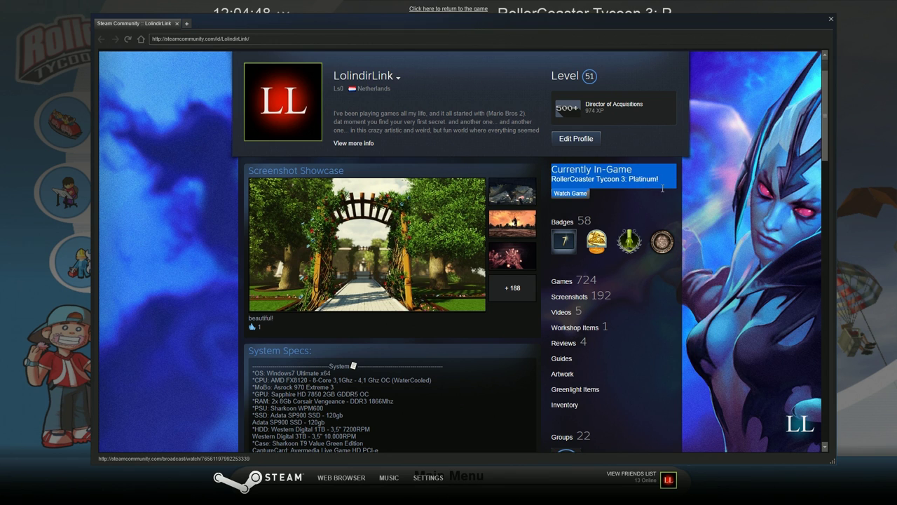
{"action": "left_click", "coordinate": [573, 198]}
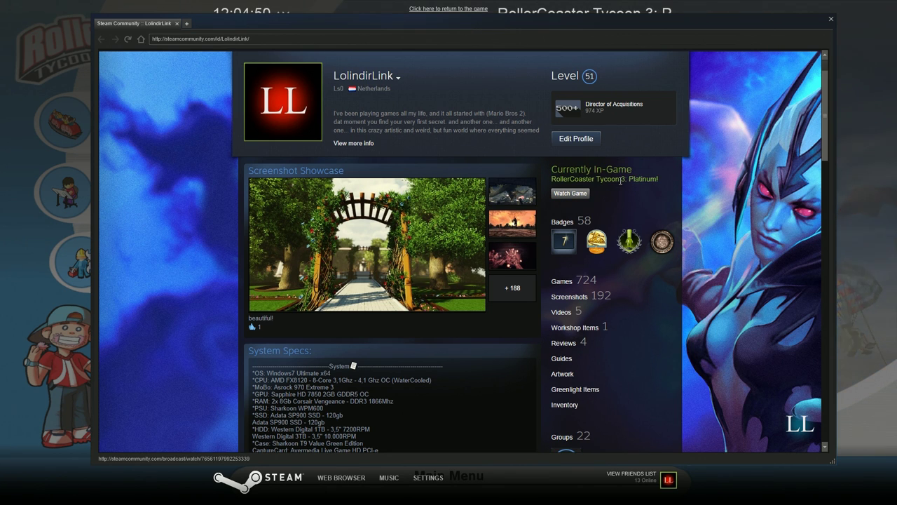
{"action": "scroll", "coordinate": [575, 210], "scroll_direction": "up", "scroll_amount": 1}
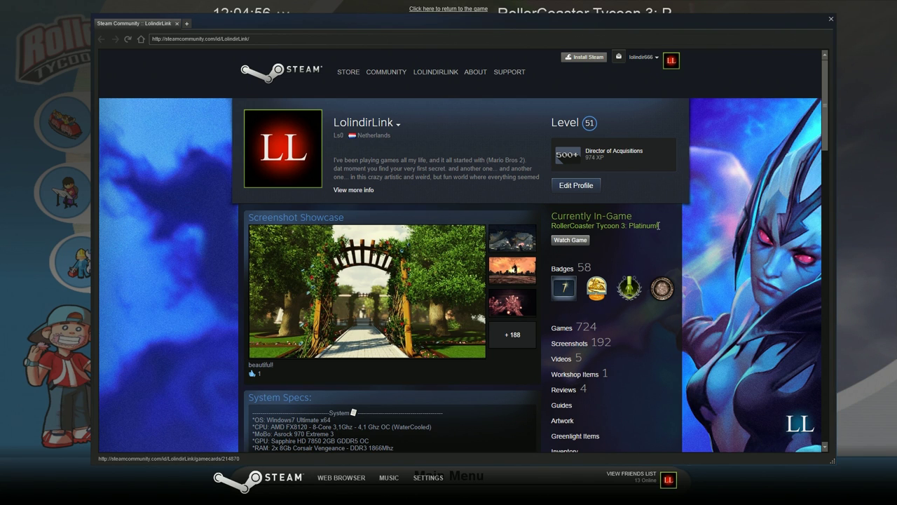
{"action": "left_click_drag", "start_coordinate": [659, 227], "coordinate": [551, 217]}
{"action": "left_click", "coordinate": [571, 240]}
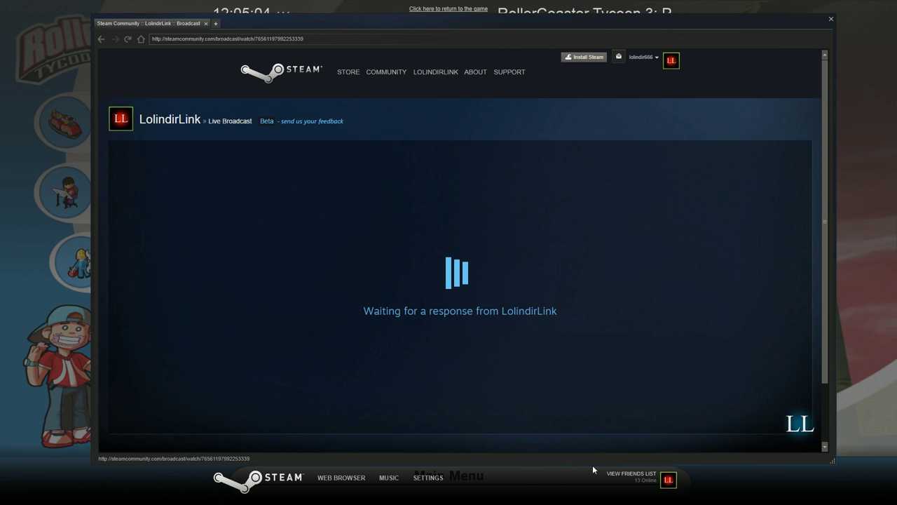
- Make the broadcast browser window slightly taller and move it over the game
{"action": "left_click_drag", "start_coordinate": [592, 464], "coordinate": [589, 492]}
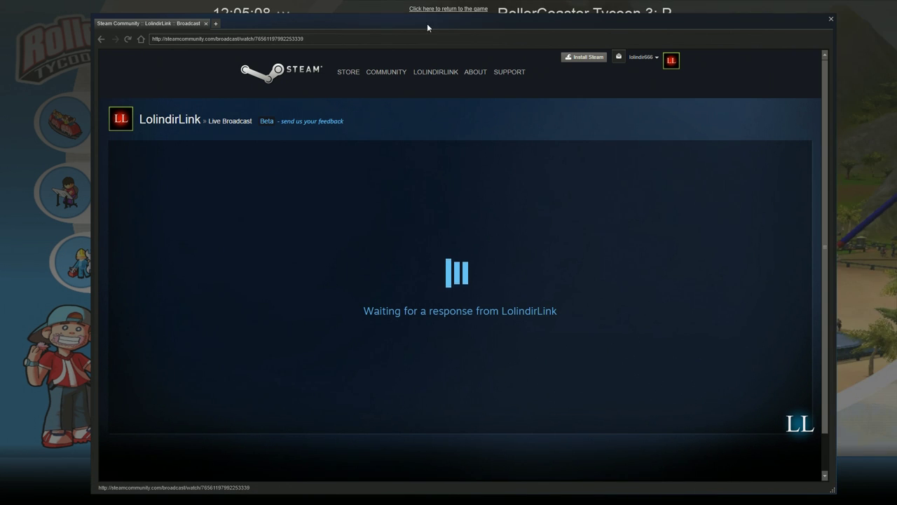
{"action": "mouse_move", "coordinate": [427, 23]}
{"action": "left_mouse_down"}
{"action": "mouse_move", "coordinate": [889, 33]}
{"action": "mouse_move", "coordinate": [681, 47]}
{"action": "mouse_move", "coordinate": [169, 20]}
{"action": "mouse_move", "coordinate": [172, 1]}
{"action": "mouse_move", "coordinate": [516, 7]}
{"action": "mouse_move", "coordinate": [393, 21]}
{"action": "mouse_move", "coordinate": [439, 14]}
{"action": "left_mouse_up"}
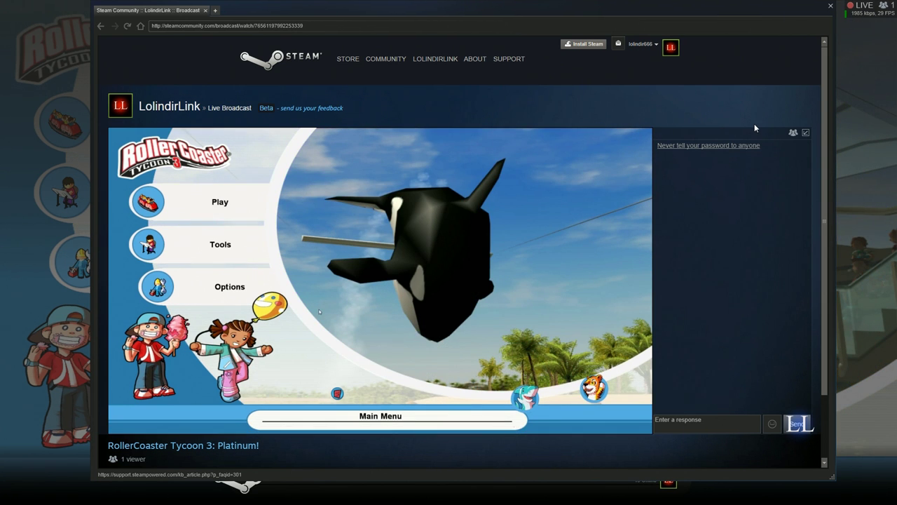
- Shift the window left, lower and restore the stream volume, then play the broadcast fullscreen
{"action": "left_click", "coordinate": [588, 25]}
{"action": "left_click_drag", "start_coordinate": [512, 14], "coordinate": [486, 22]}
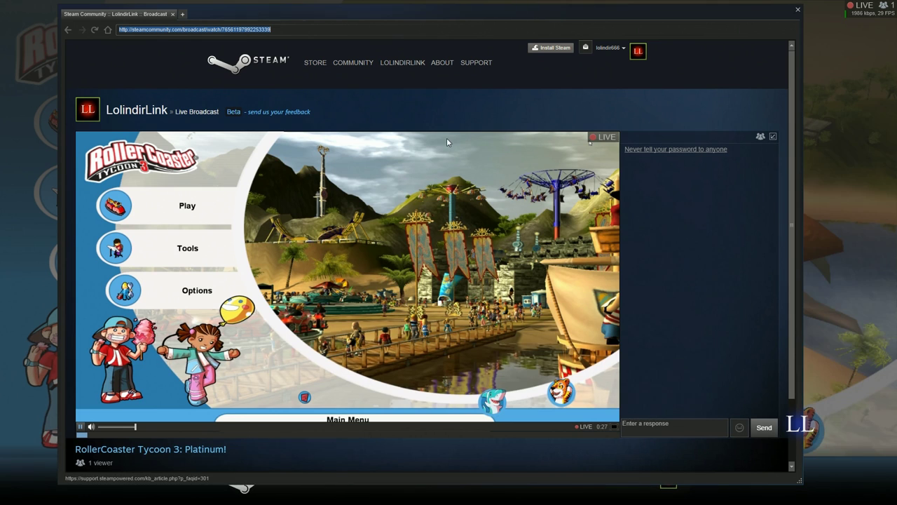
{"action": "left_click", "coordinate": [105, 427]}
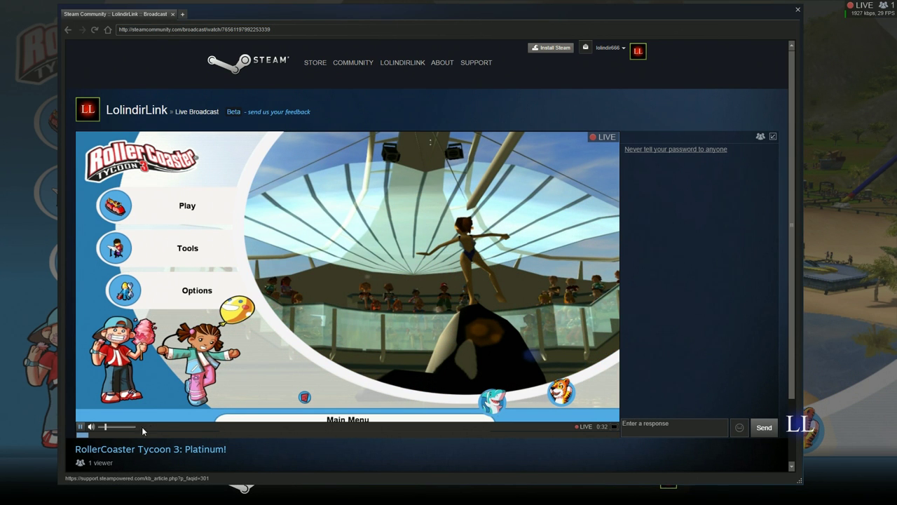
{"action": "left_click", "coordinate": [133, 426]}
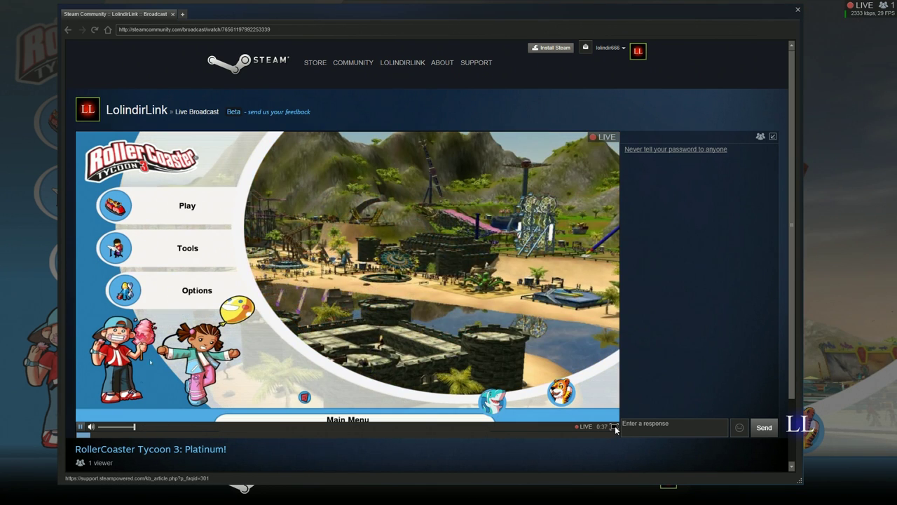
{"action": "left_click", "coordinate": [615, 425]}
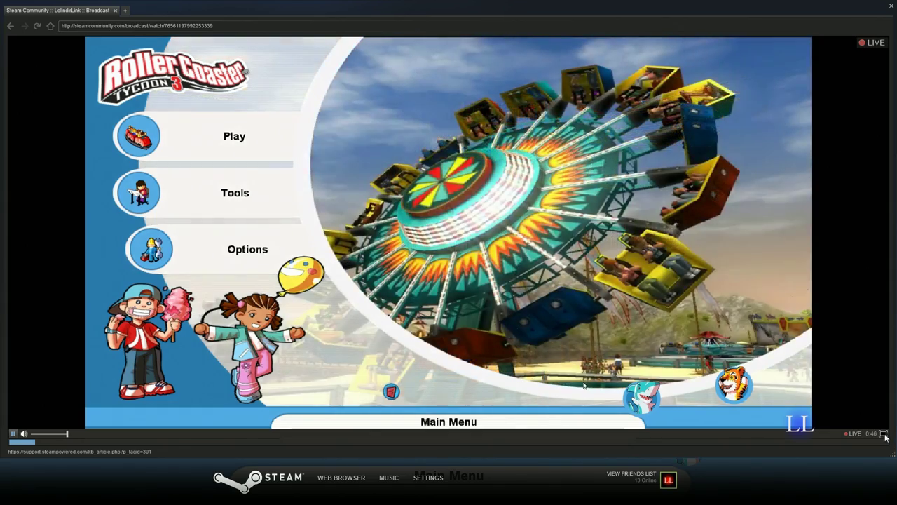
- Send 'CHAT TEST' to the broadcast chat, then toggle the overlay off and back on
{"action": "left_click", "coordinate": [887, 436]}
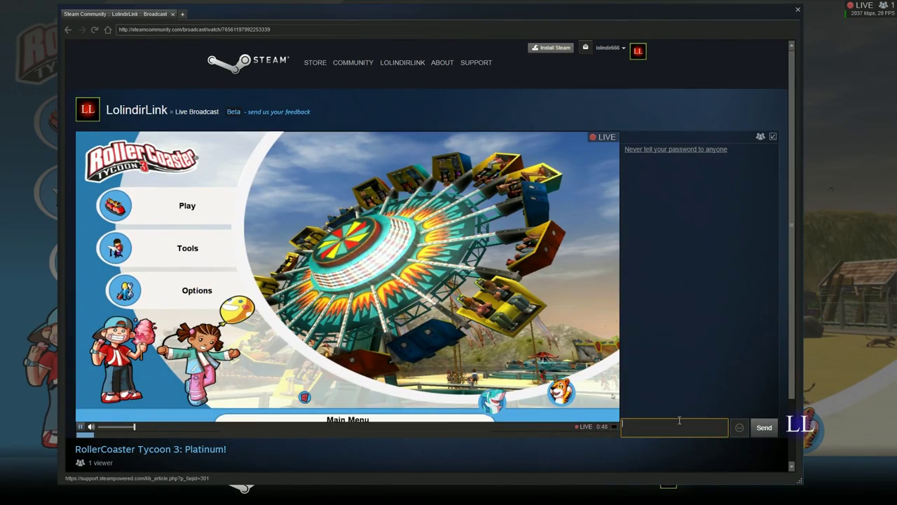
{"action": "left_click", "coordinate": [679, 421]}
{"action": "type", "text": "C"}
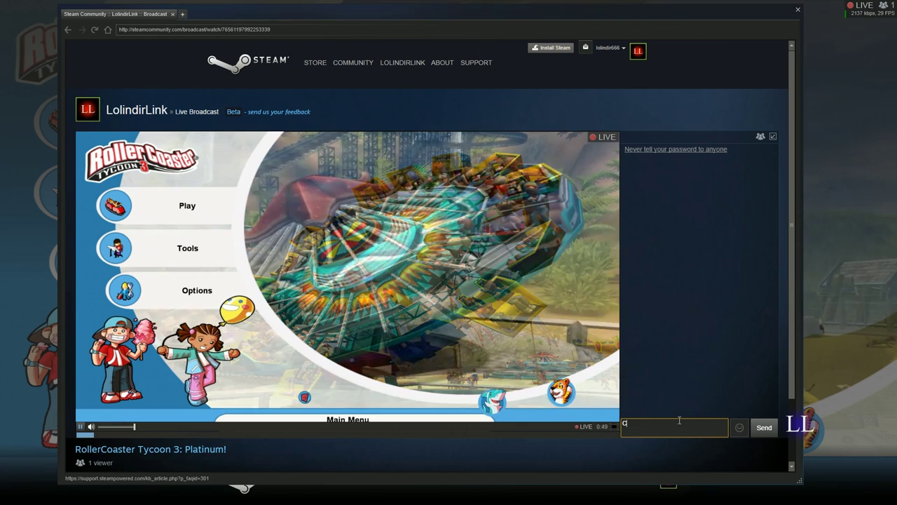
{"action": "type", "text": "HAT TEST"}
{"action": "key", "text": "Return"}
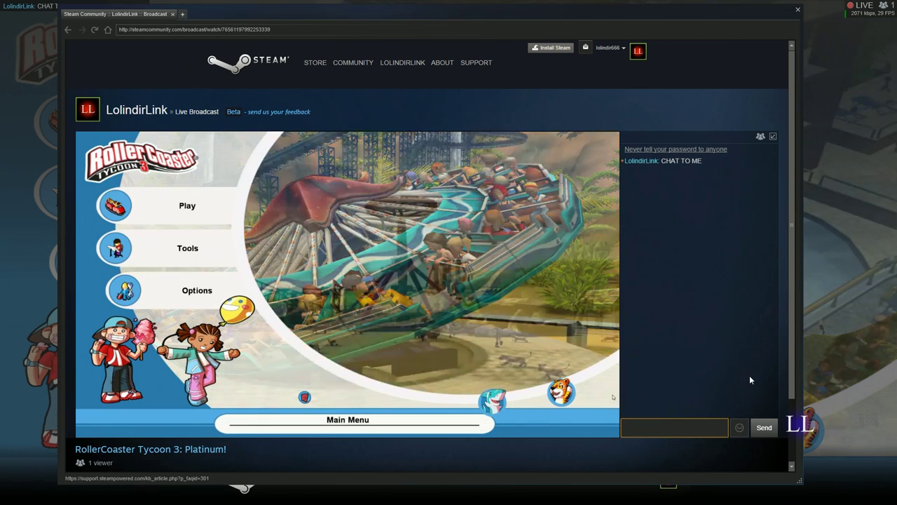
{"action": "key", "text": "shift+Tab"}
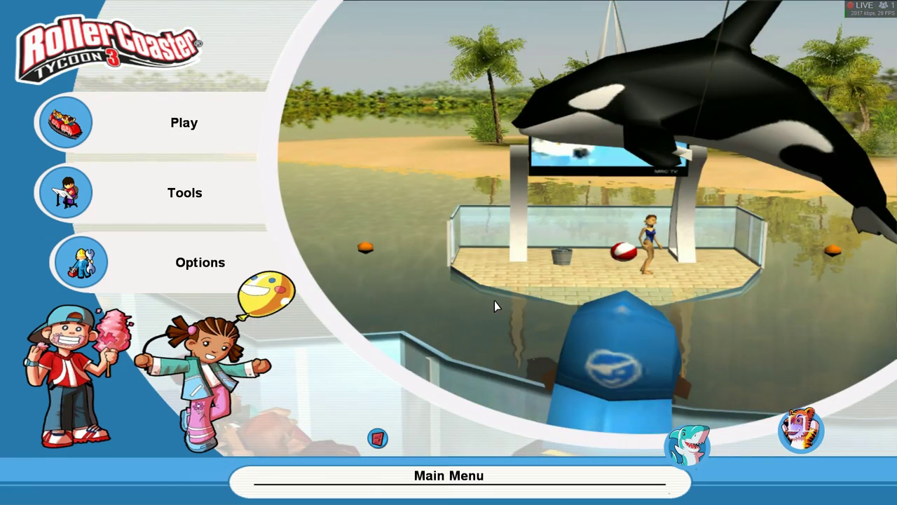
{"action": "key", "text": "shift+Tab"}
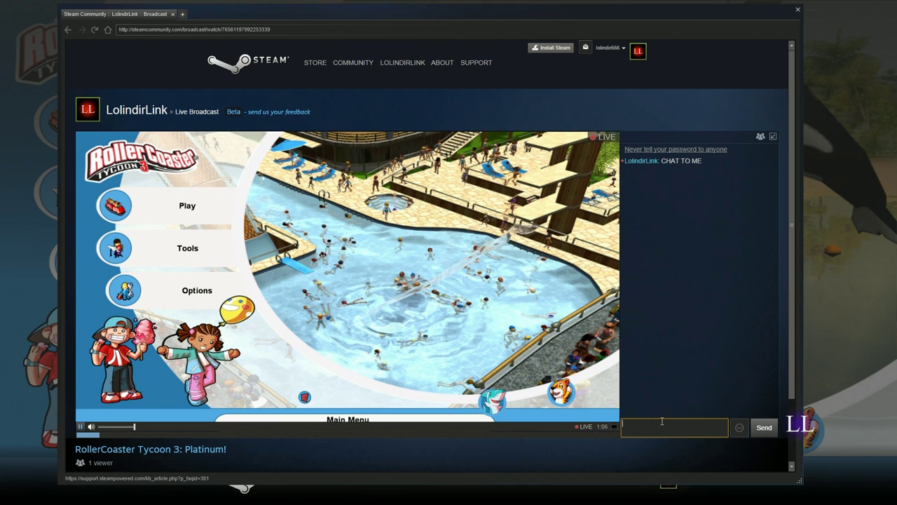
- Send 'TYPE TEST TOP LEFT', 'MUST WATCH!' and 'DONT MISS THIS OUT!' to the chat
{"action": "type", "text": "TYPE T"}
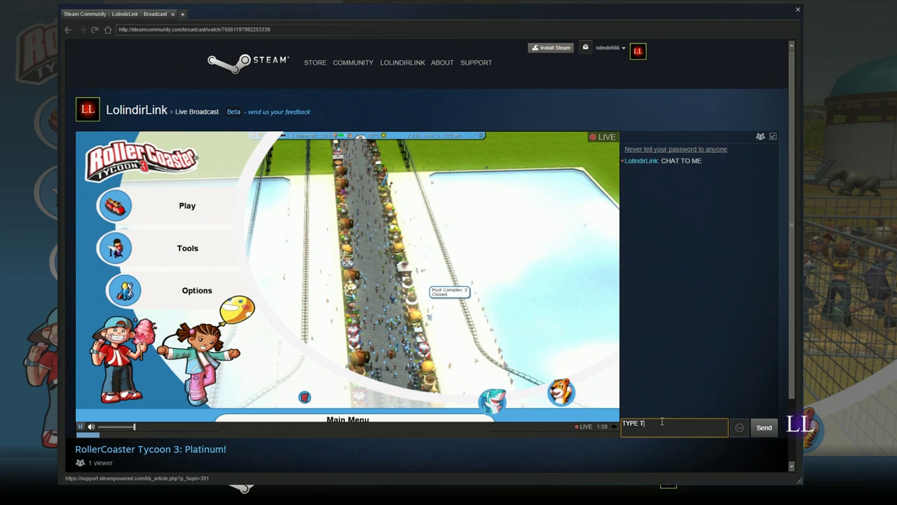
{"action": "type", "text": "EST TOP LEFT"}
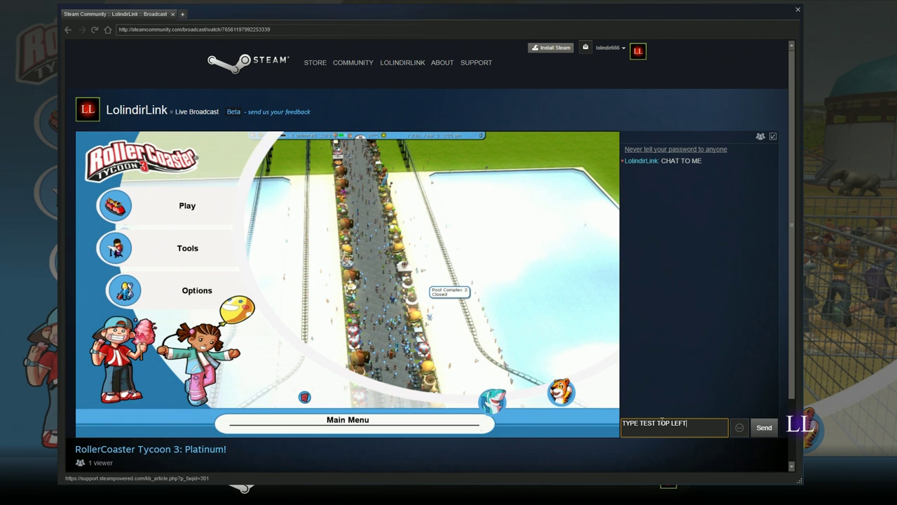
{"action": "key", "text": "Return"}
{"action": "type", "text": "MUST WATCH"}
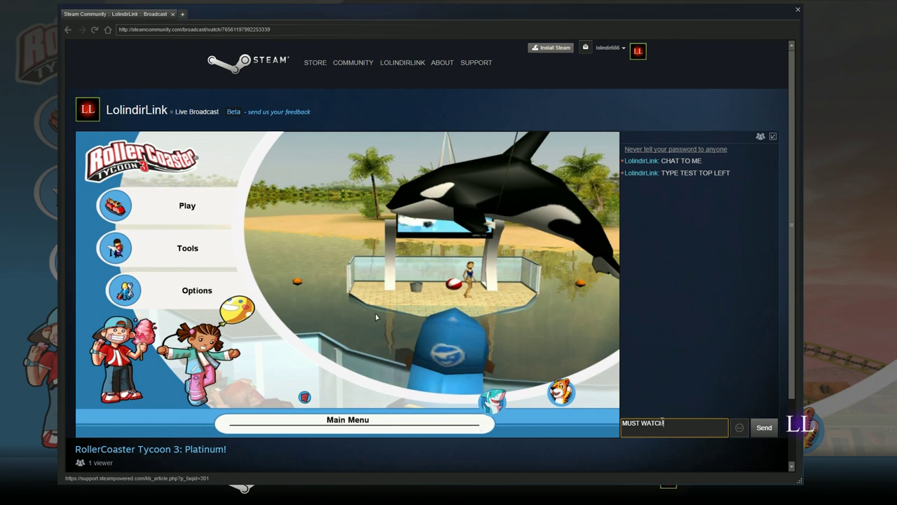
{"action": "key", "text": "Return"}
{"action": "type", "text": "DONT MIS"}
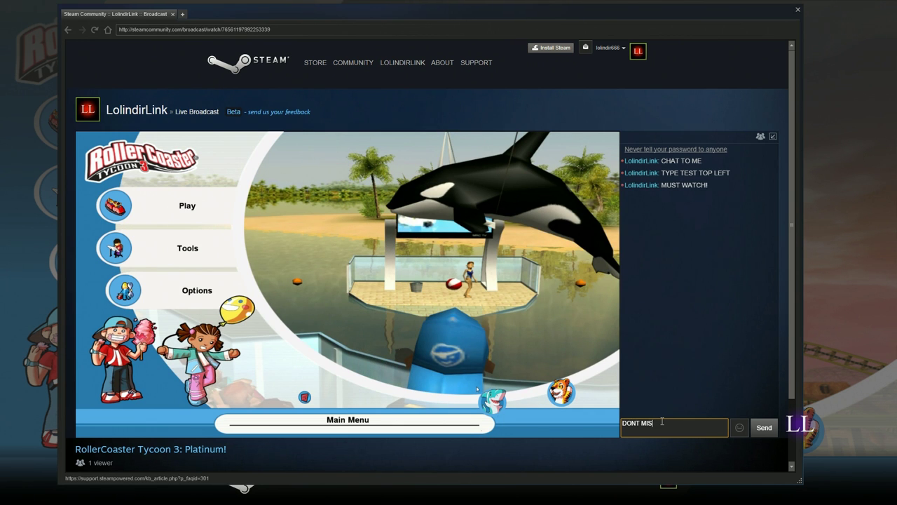
{"action": "type", "text": "S THIS OUT"}
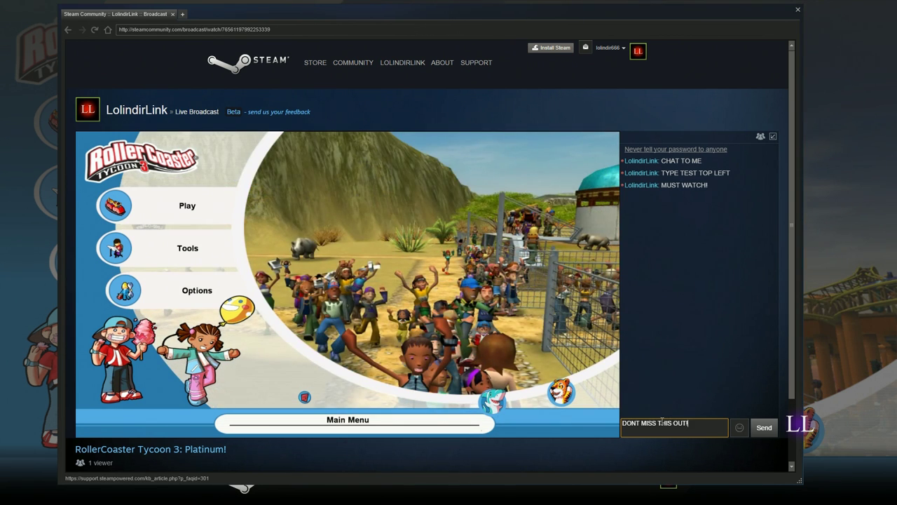
{"action": "type", "text": "!"}
{"action": "key", "text": "Return"}
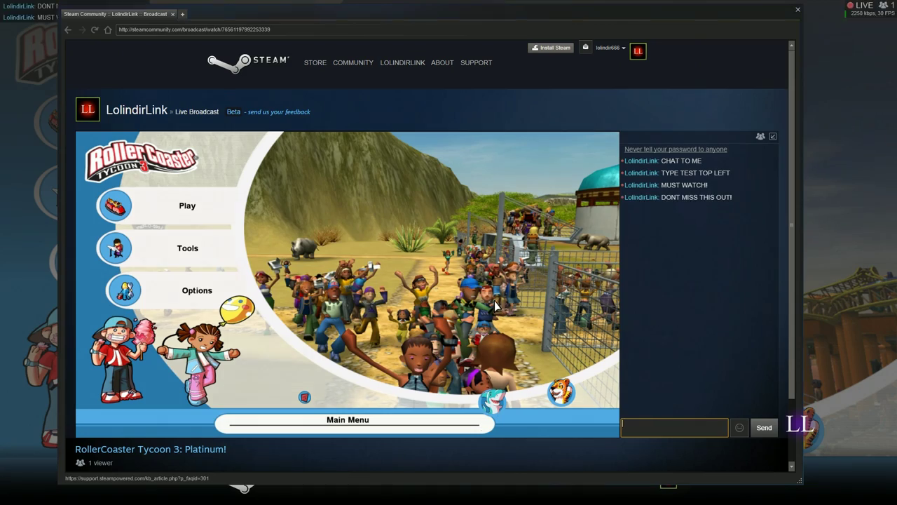
- Pause the broadcast video and nudge the broadcast window slightly right
{"action": "key", "text": "alt+Tab"}
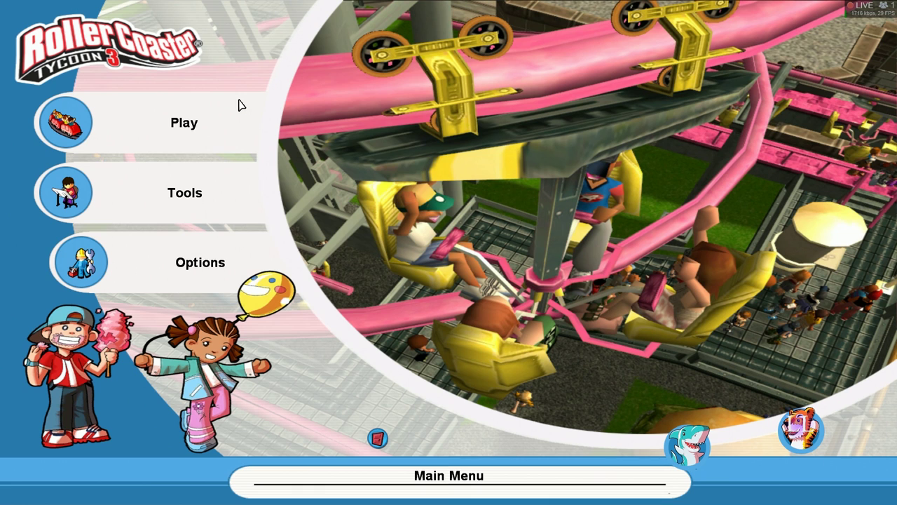
{"action": "key", "text": "alt+Tab"}
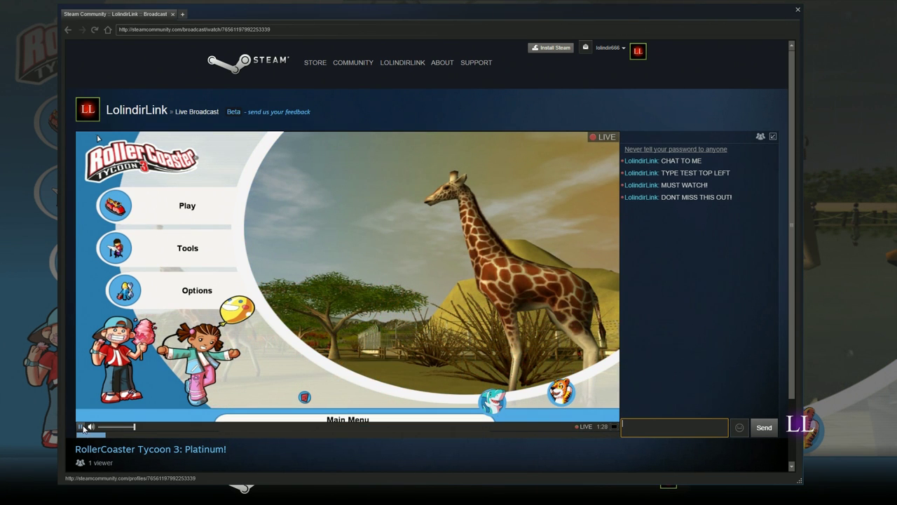
{"action": "left_click", "coordinate": [82, 427]}
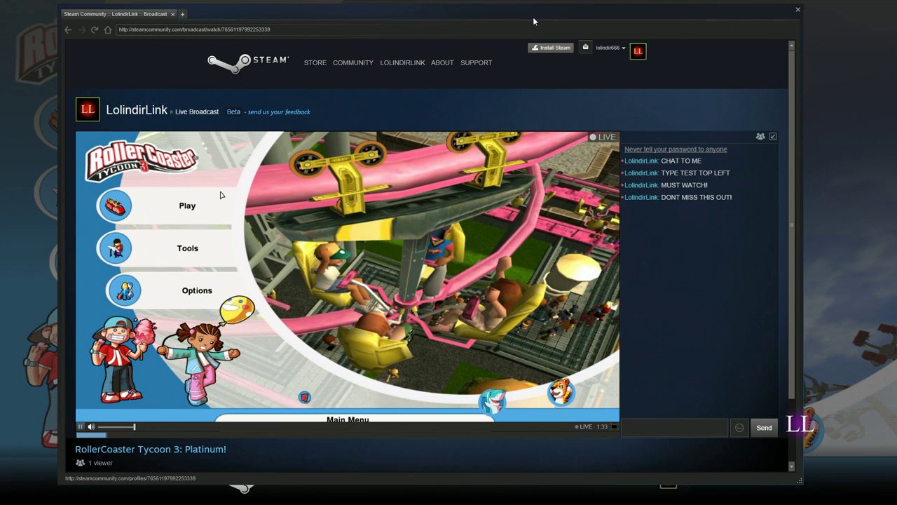
{"action": "left_click_drag", "start_coordinate": [534, 19], "coordinate": [554, 22]}
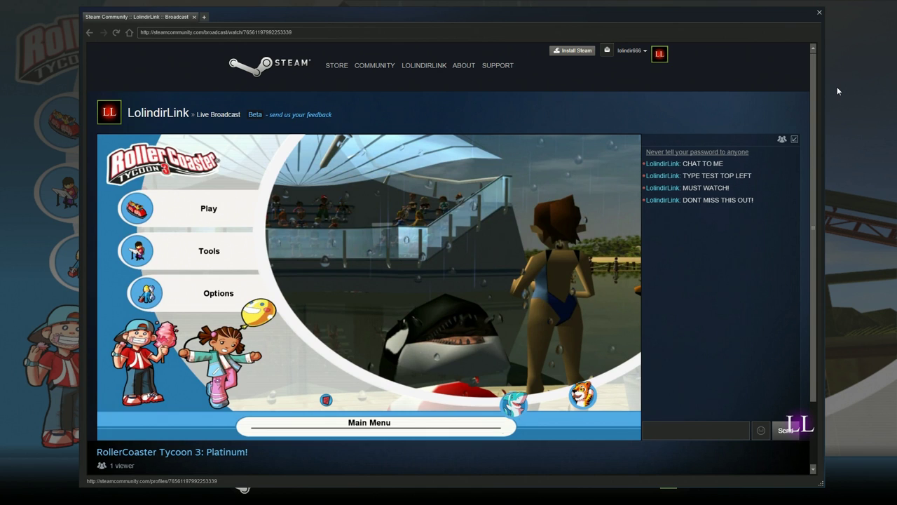
- Switch to the Steam library, open Dolphin, and dismiss the Rundll32 error
{"action": "key", "text": "alt+Tab"}
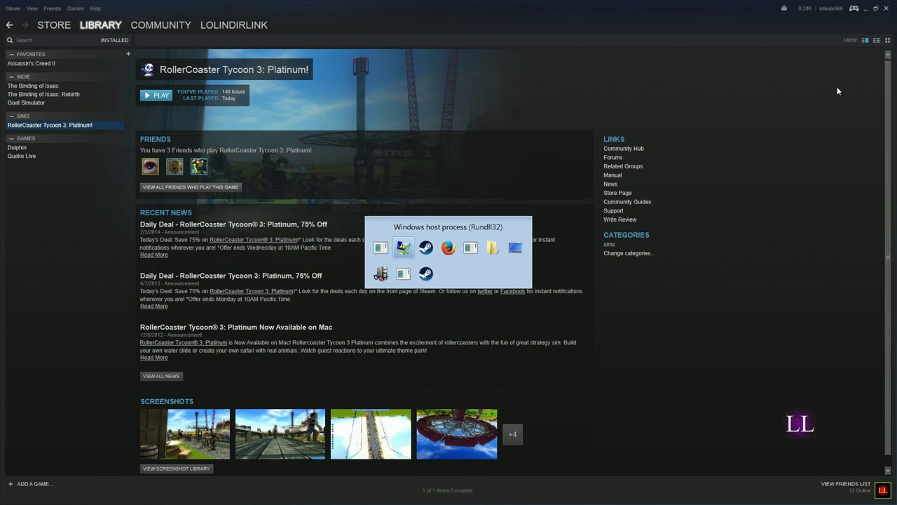
{"action": "left_click", "coordinate": [21, 148]}
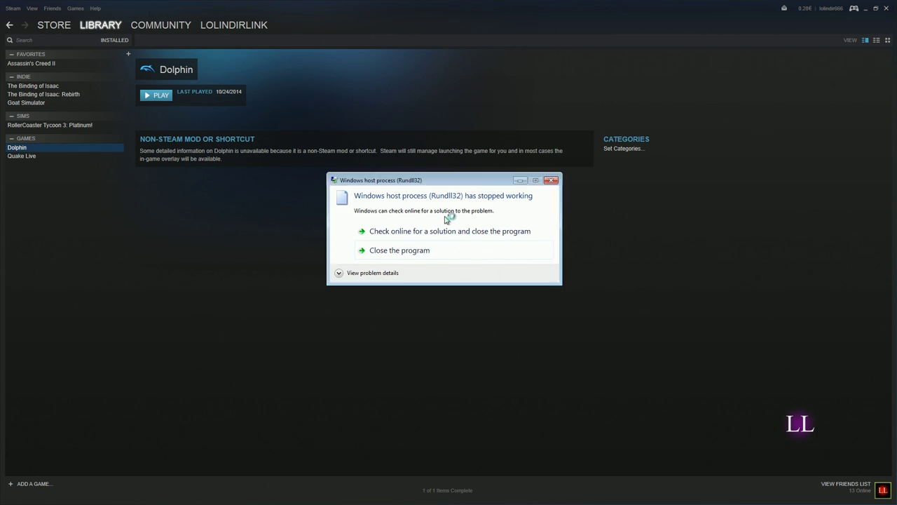
{"action": "left_click", "coordinate": [426, 231]}
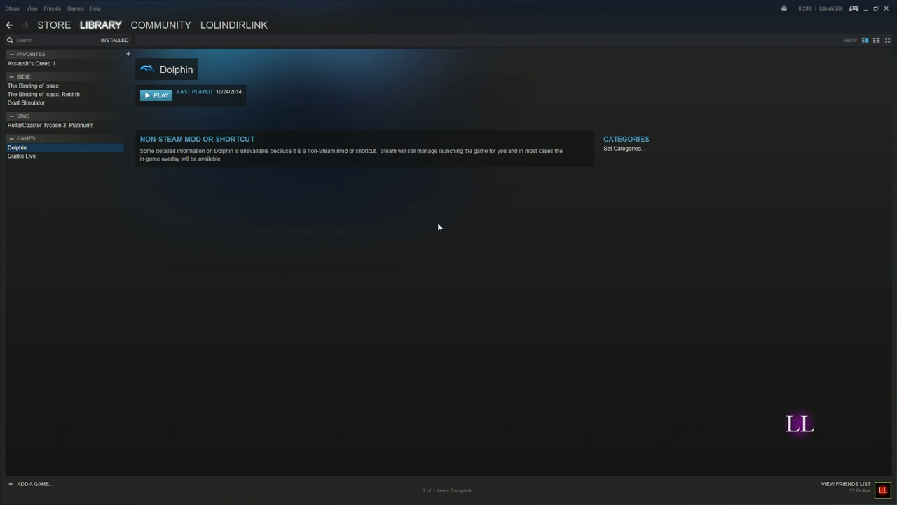
- Browse Assassin's Creed II, ending on The Binding of Isaac: Rebirth's library page
{"action": "left_click", "coordinate": [39, 65]}
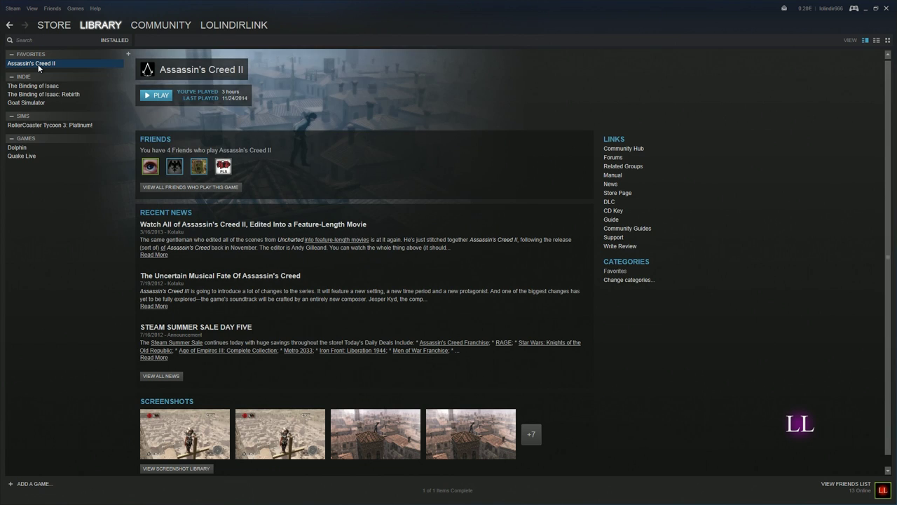
{"action": "left_click", "coordinate": [42, 94]}
{"action": "left_click", "coordinate": [32, 63]}
{"action": "left_click", "coordinate": [46, 94]}
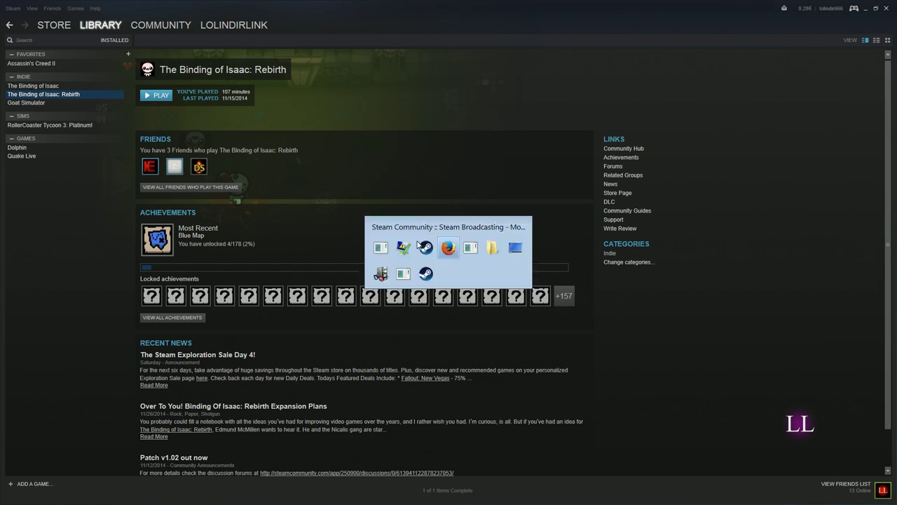
{"action": "key", "text": "alt+Tab"}
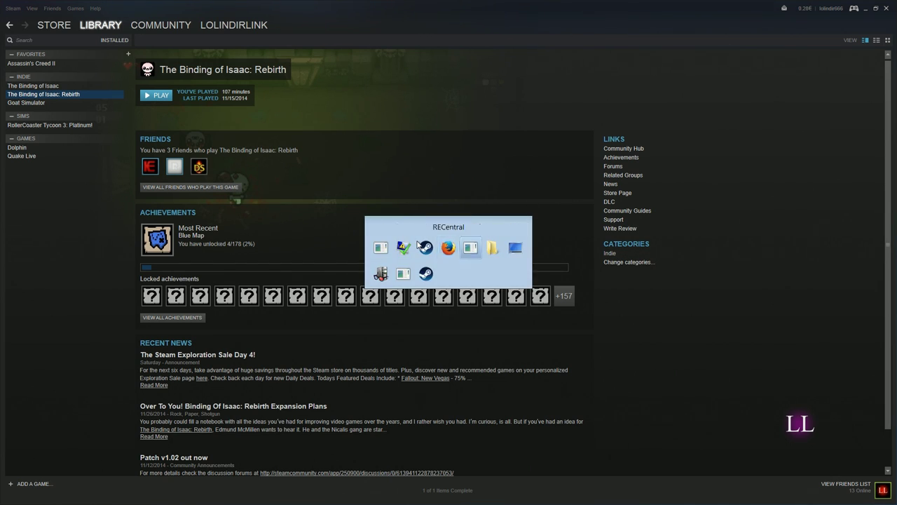
{"action": "key", "text": "Escape"}
{"action": "key", "text": "alt+Tab"}
{"action": "key", "text": "alt+Tab"}
{"action": "key", "text": "Escape"}
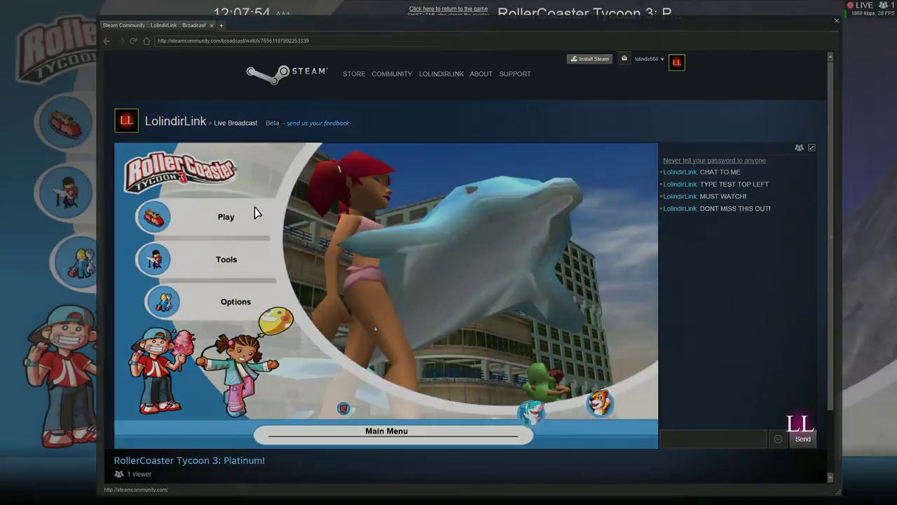
- Bring up the Steam overlay over RollerCoaster Tycoon 3 with Shift+Tab
{"action": "key", "text": "shift+Tab"}
{"action": "key", "text": "shift+Tab"}
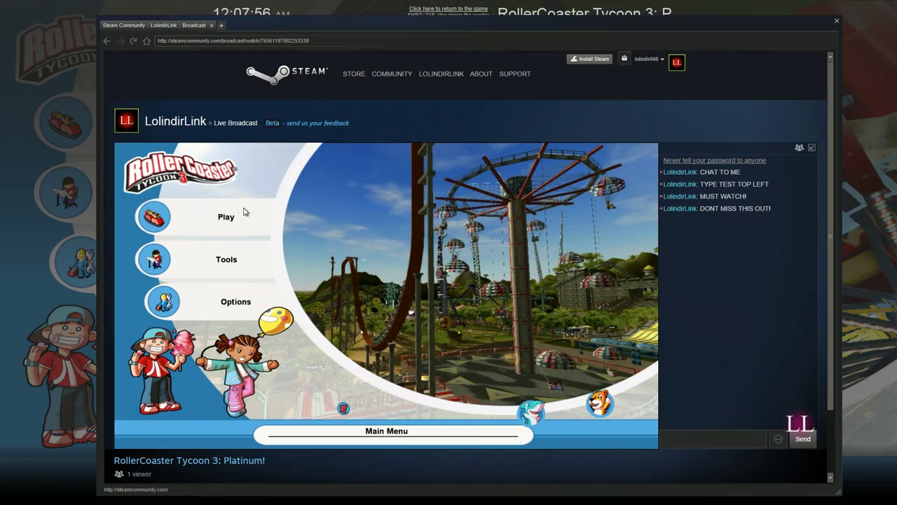
- Close the broadcast page and friends list, then open and close the Broadcast panel's watch page
{"action": "left_click", "coordinate": [837, 22]}
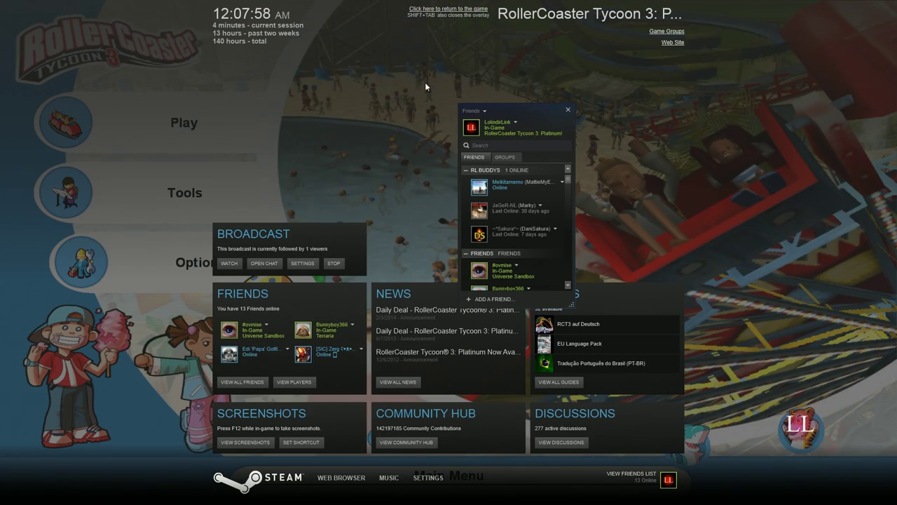
{"action": "mouse_move", "coordinate": [546, 114]}
{"action": "left_mouse_down"}
{"action": "mouse_move", "coordinate": [569, 105]}
{"action": "mouse_move", "coordinate": [758, 172]}
{"action": "left_mouse_up"}
{"action": "left_click", "coordinate": [778, 168]}
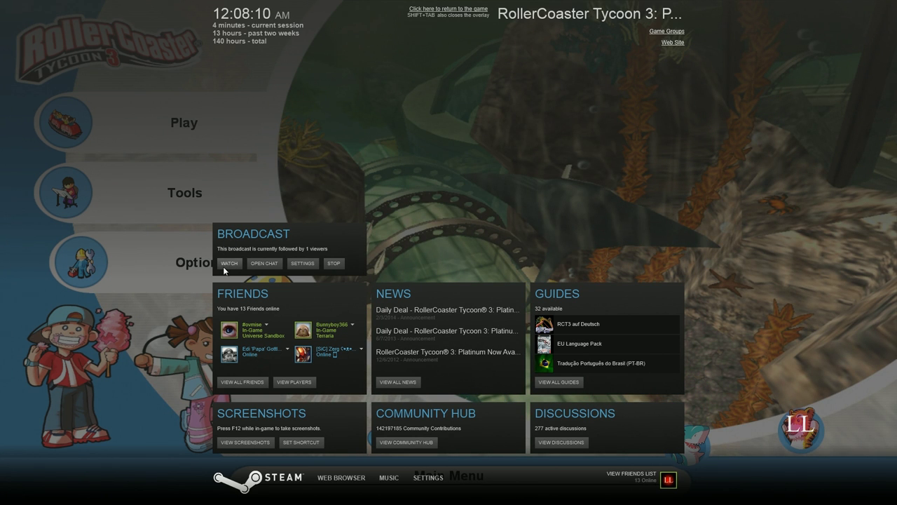
{"action": "left_click", "coordinate": [230, 264]}
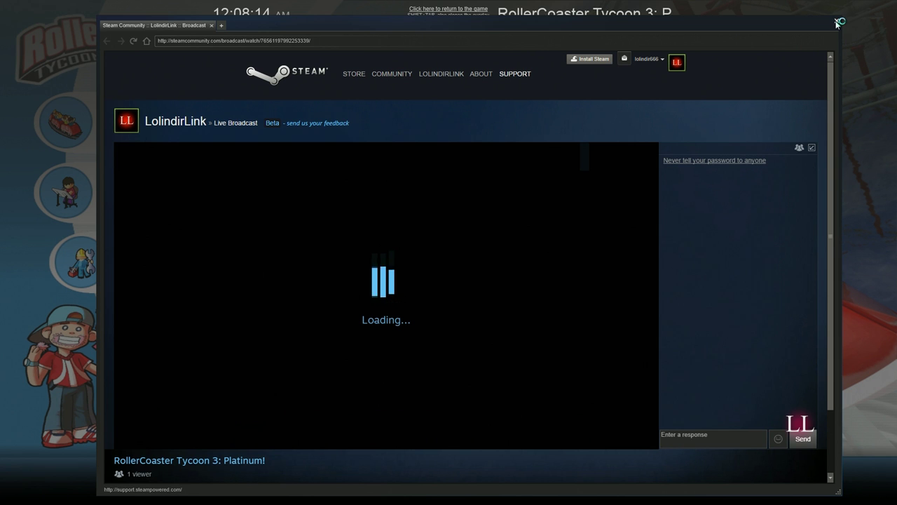
{"action": "left_click", "coordinate": [836, 21]}
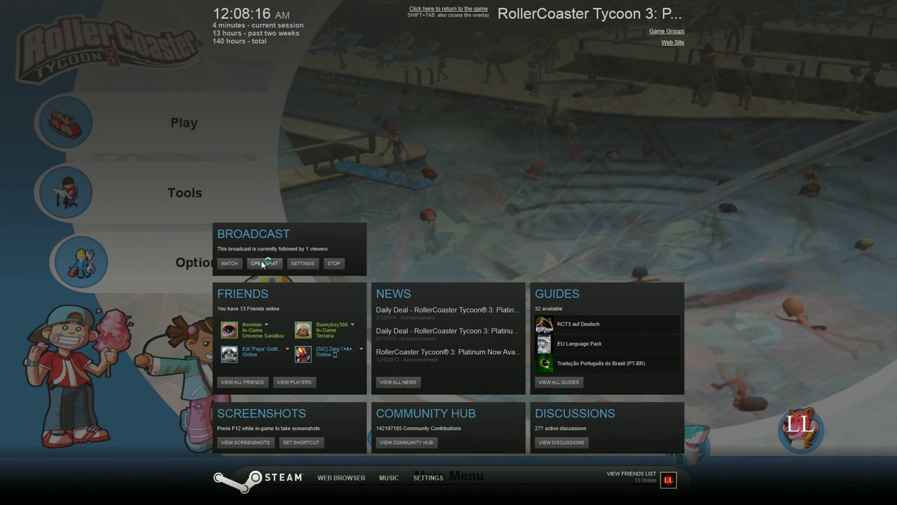
{"action": "left_click", "coordinate": [304, 263]}
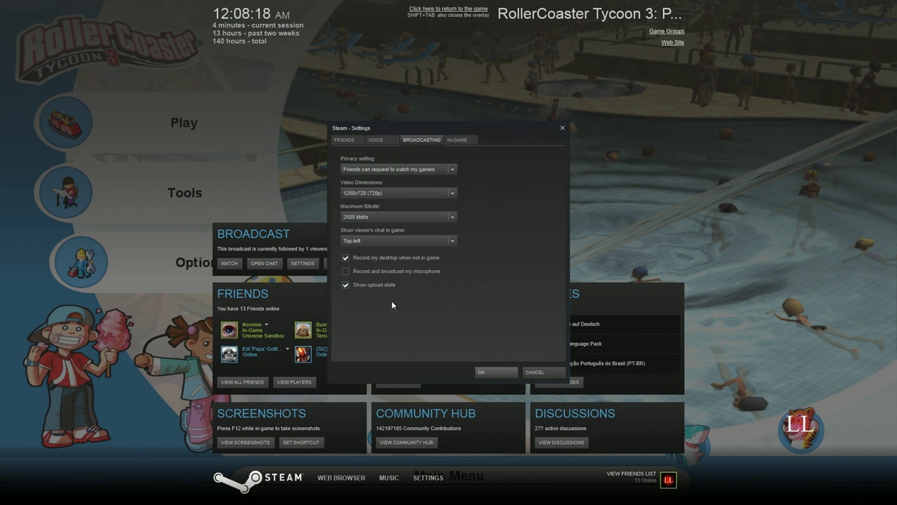
{"action": "left_click", "coordinate": [456, 139]}
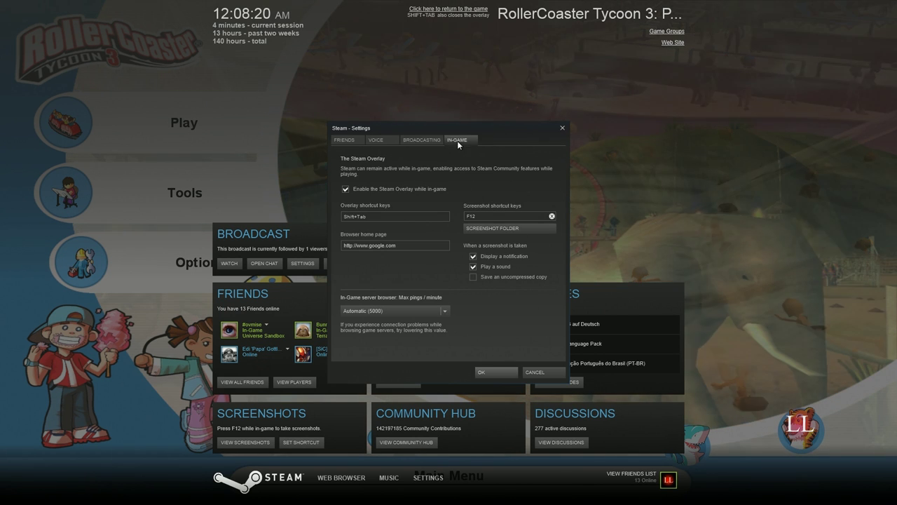
{"action": "left_click", "coordinate": [390, 139]}
{"action": "left_click", "coordinate": [359, 140]}
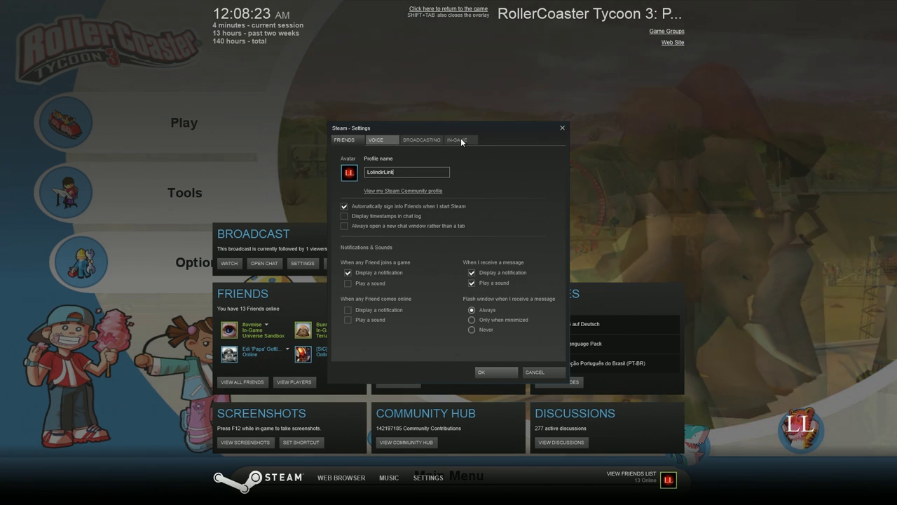
{"action": "left_click", "coordinate": [374, 141]}
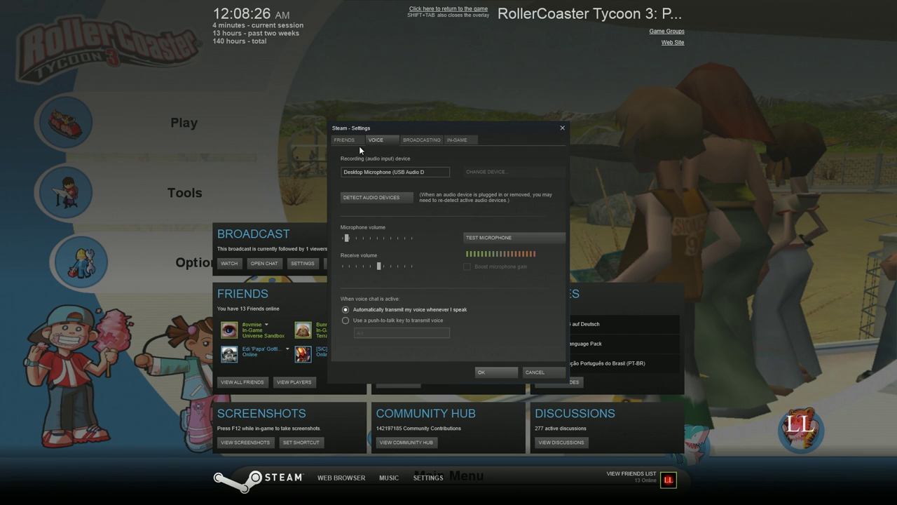
{"action": "left_click", "coordinate": [456, 139]}
{"action": "left_click", "coordinate": [421, 139]}
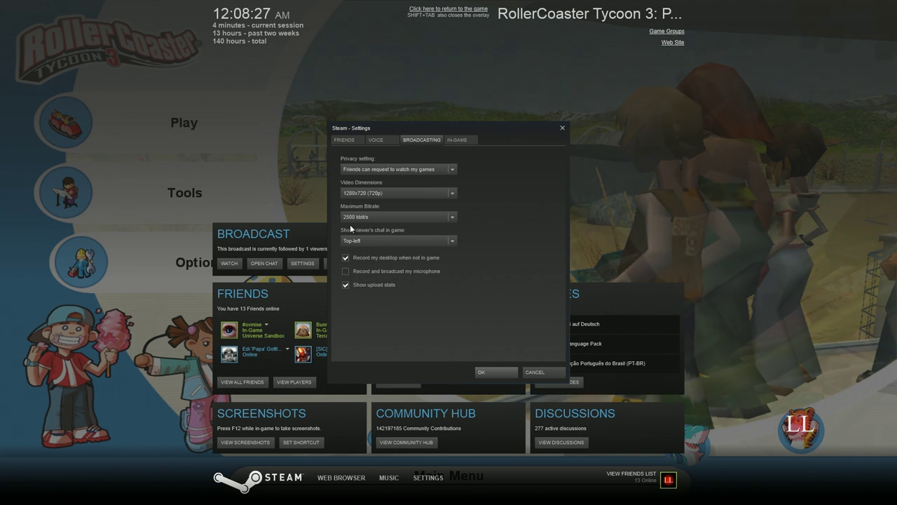
- Dismiss the broadcast settings unchanged and end the RollerCoaster Tycoon 3: Platinum broadcast from the Broadcast panel
{"action": "left_click", "coordinate": [562, 127]}
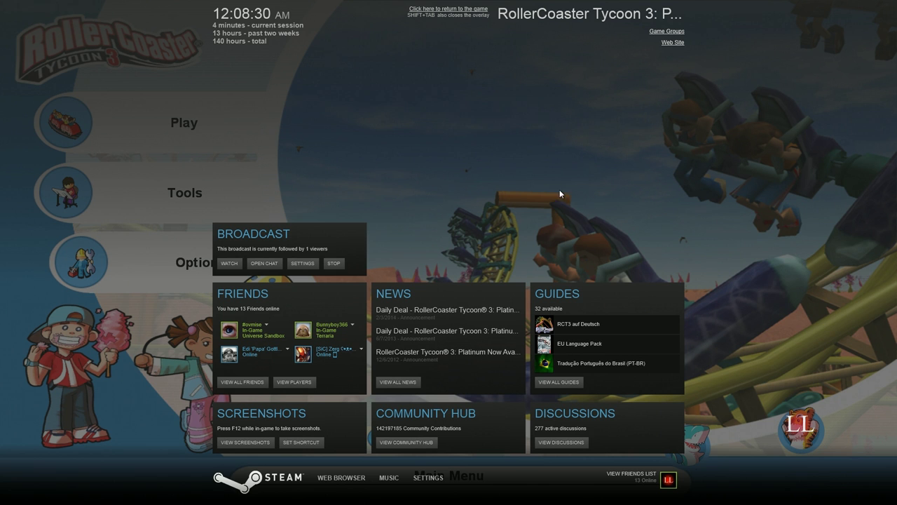
{"action": "left_click", "coordinate": [335, 264]}
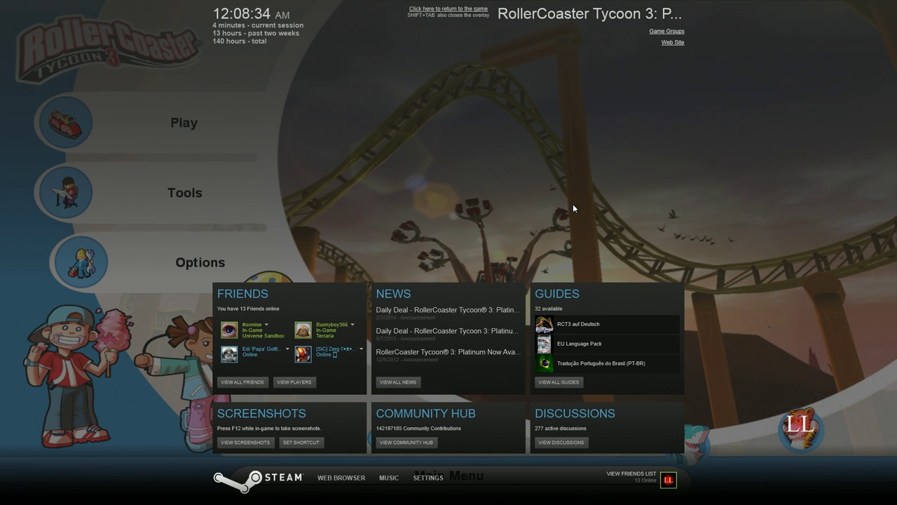